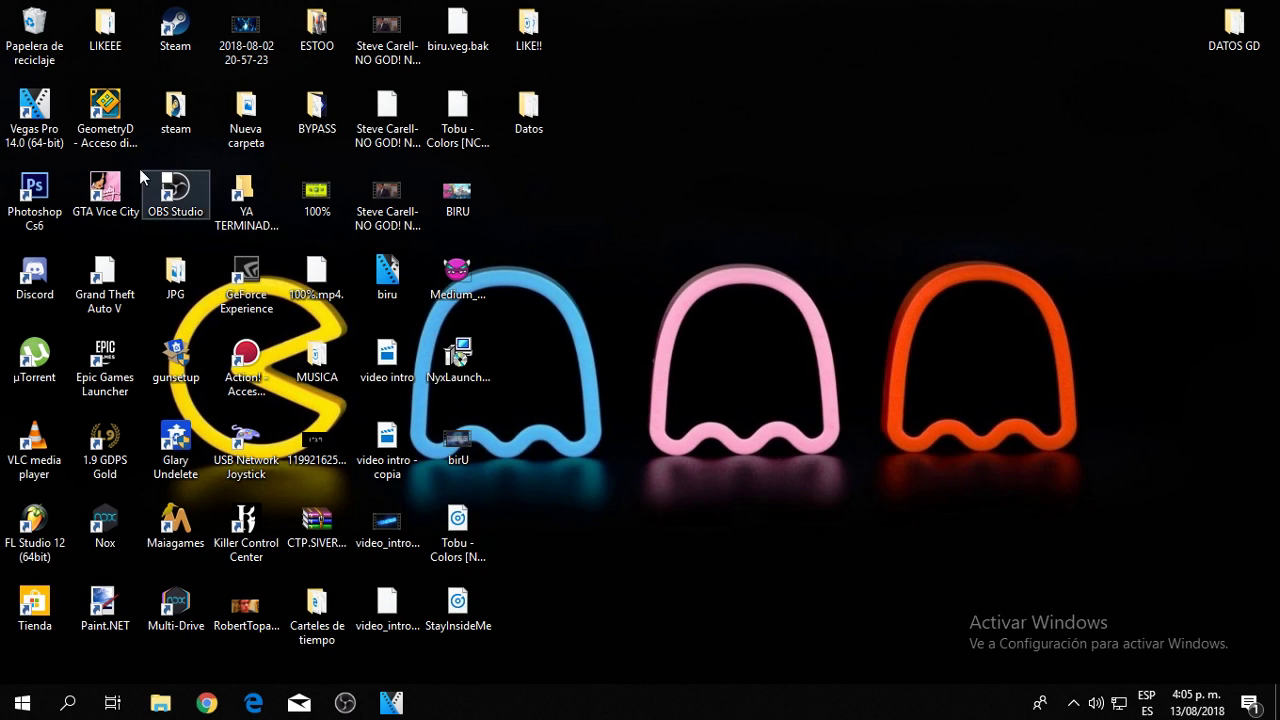
Move the GeometryDash shortcut to an empty area of the desktop and try to launch the game from it.
left_click_drag(124, 140, 915, 210)
double_click(895, 193)
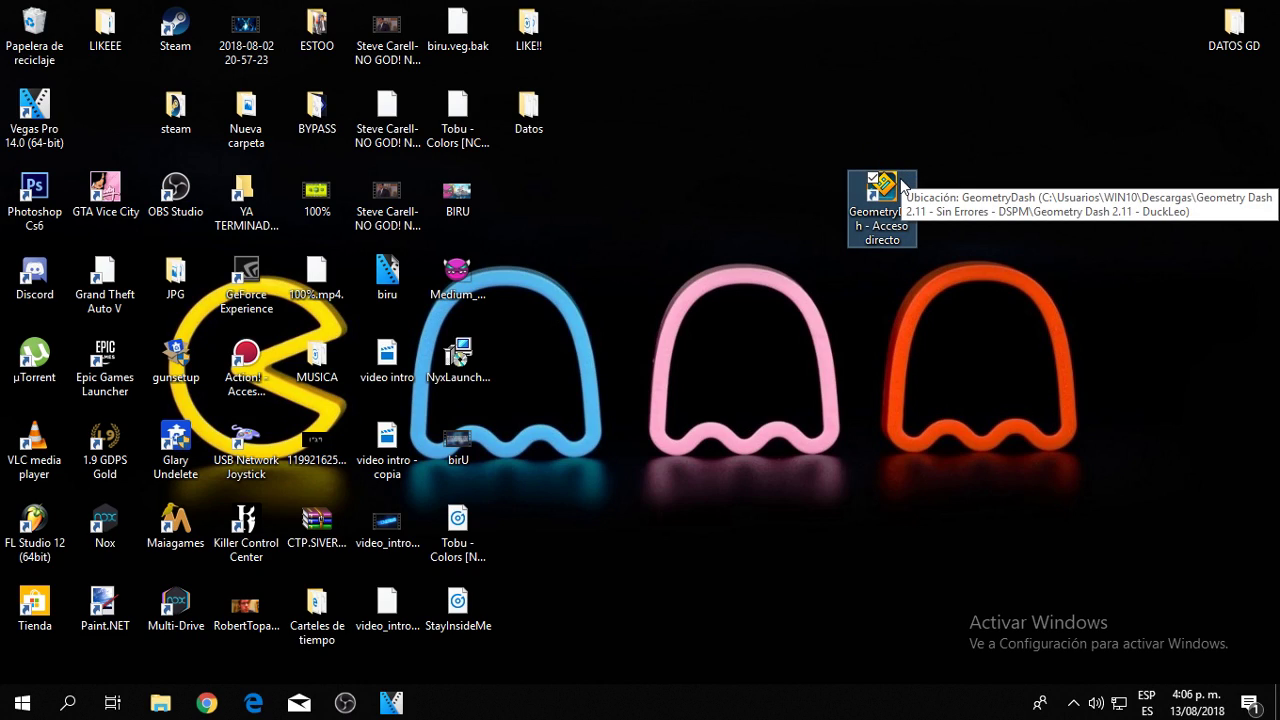
double_click(901, 184)
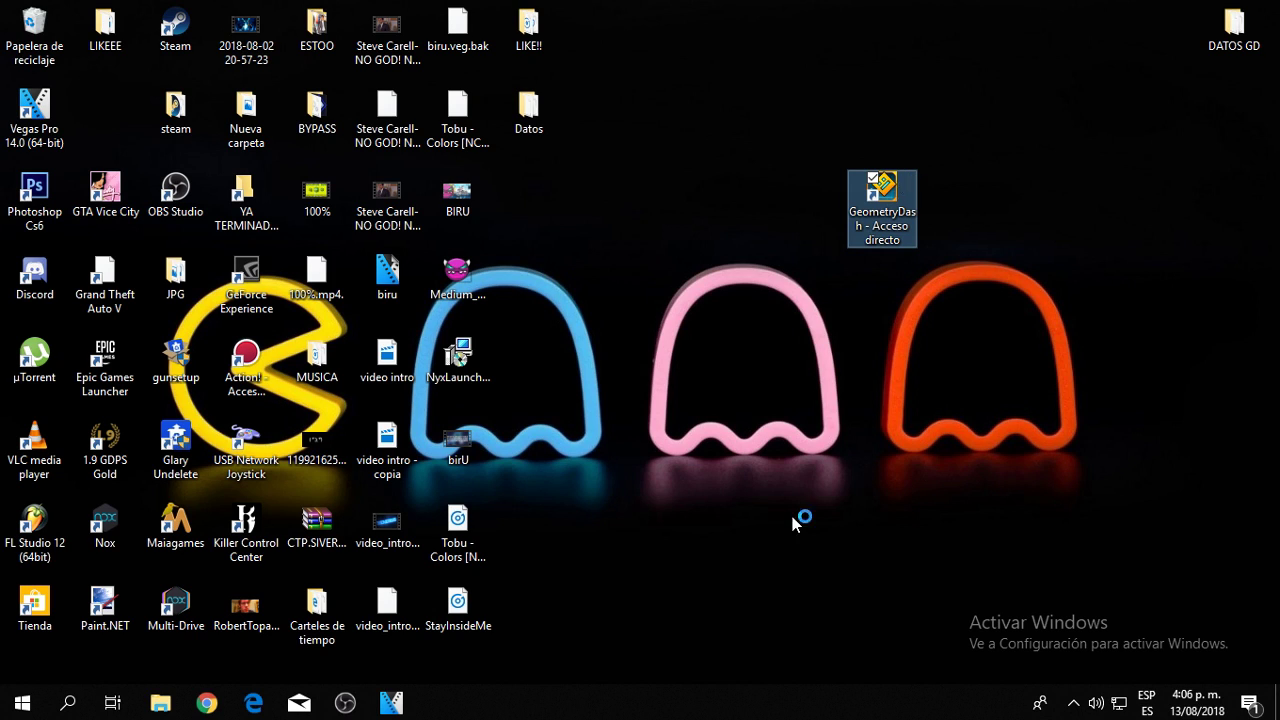
Open Task Manager and look through the running processes for GeometryDash.
right_click(738, 692)
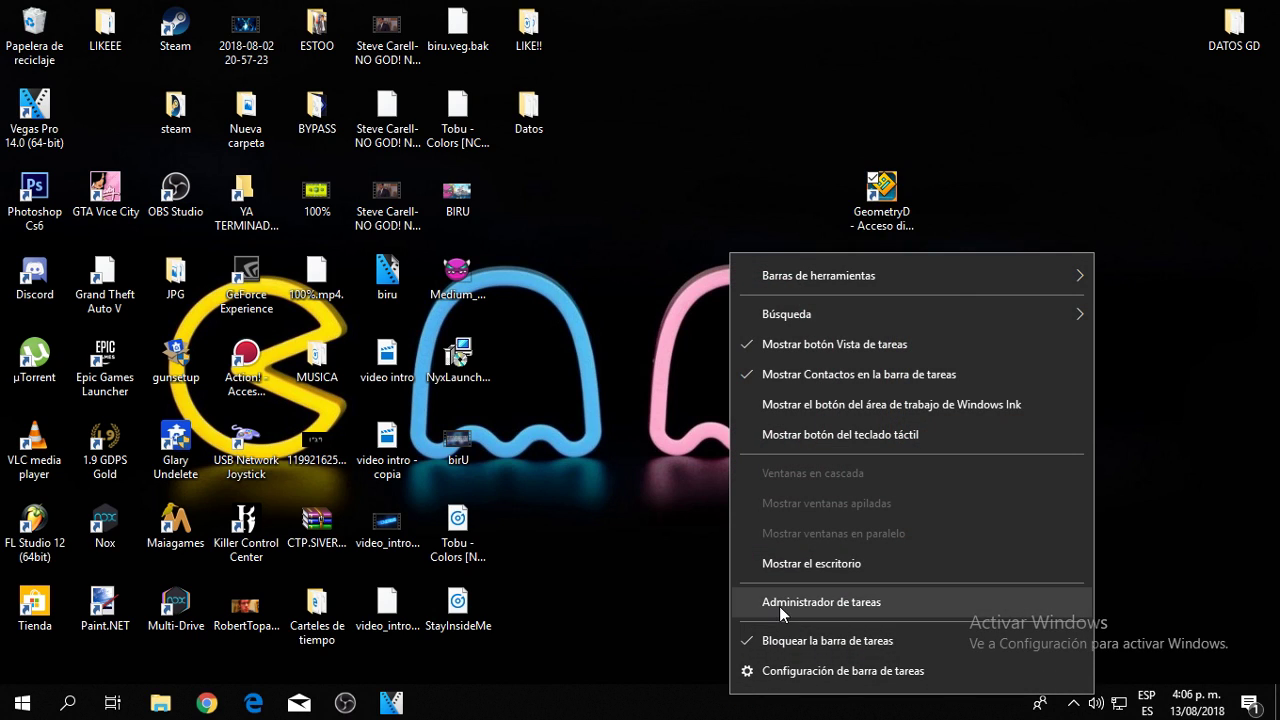
left_click(779, 602)
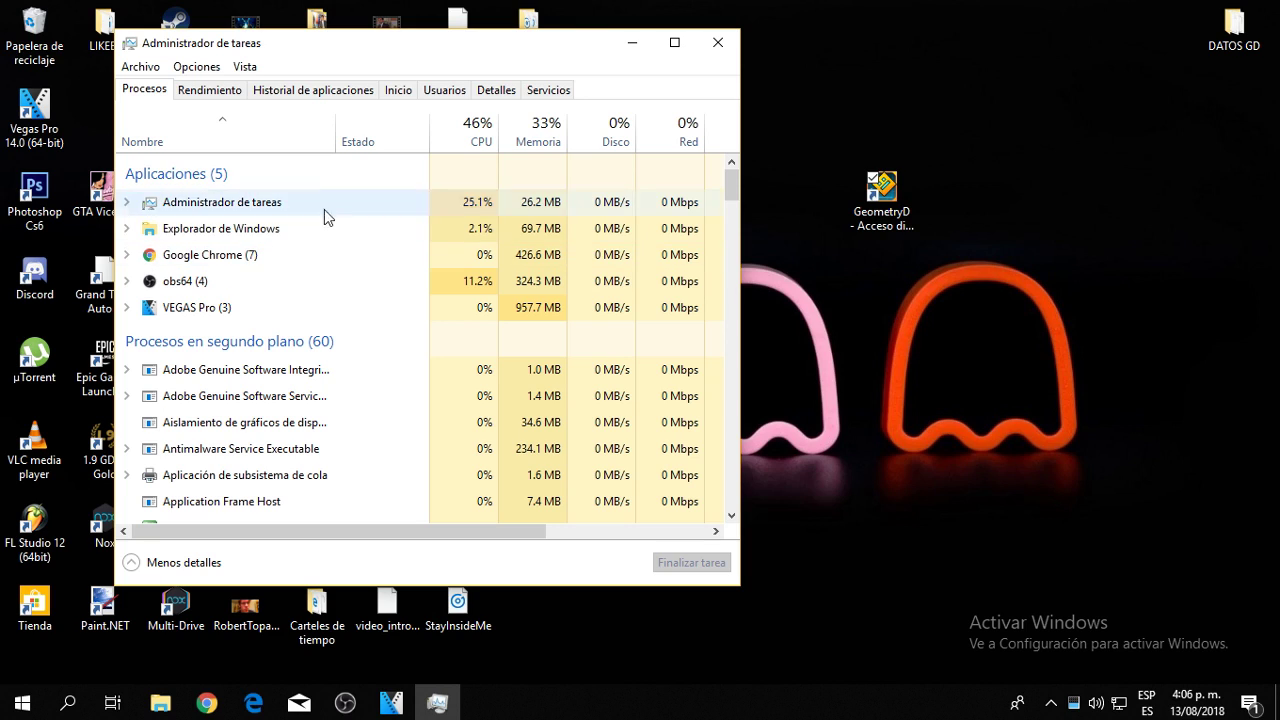
scroll(357, 241, "down", 6)
scroll(357, 249, "down", 2)
scroll(357, 249, "up", 1)
scroll(357, 249, "down", 1)
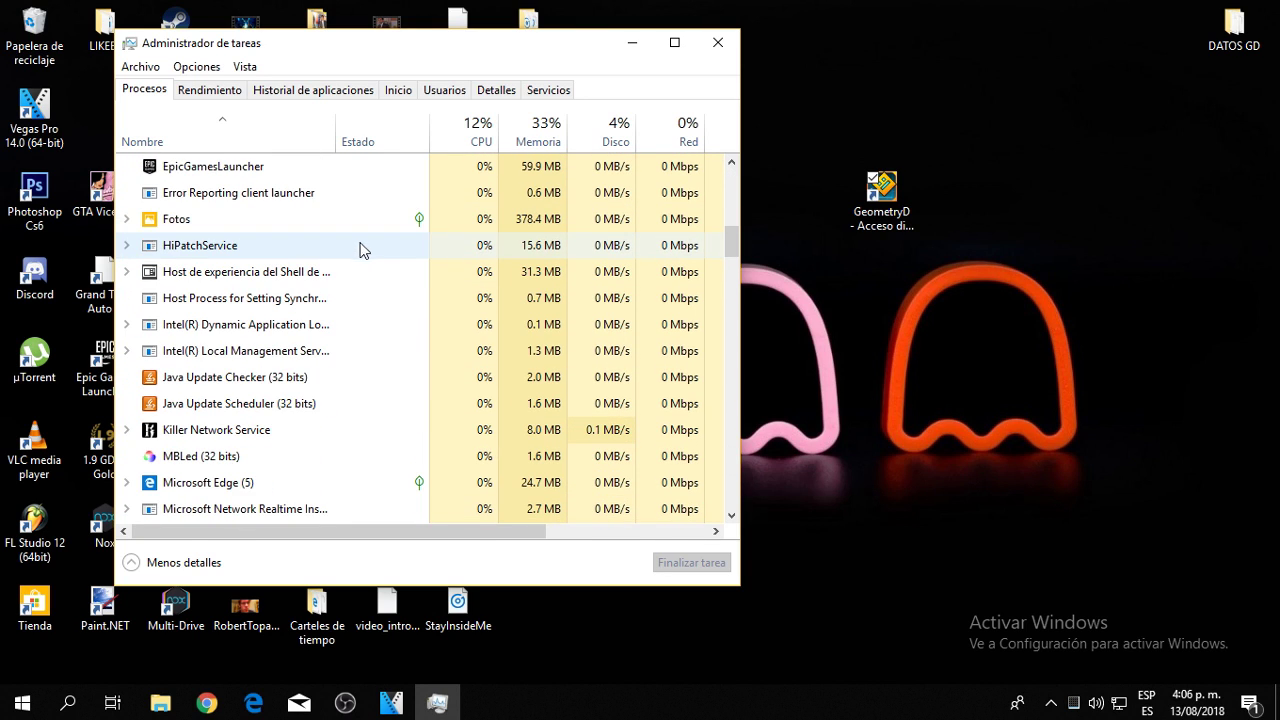
Try launching GeometryDash again while checking the Task Manager process list for its process.
double_click(873, 200)
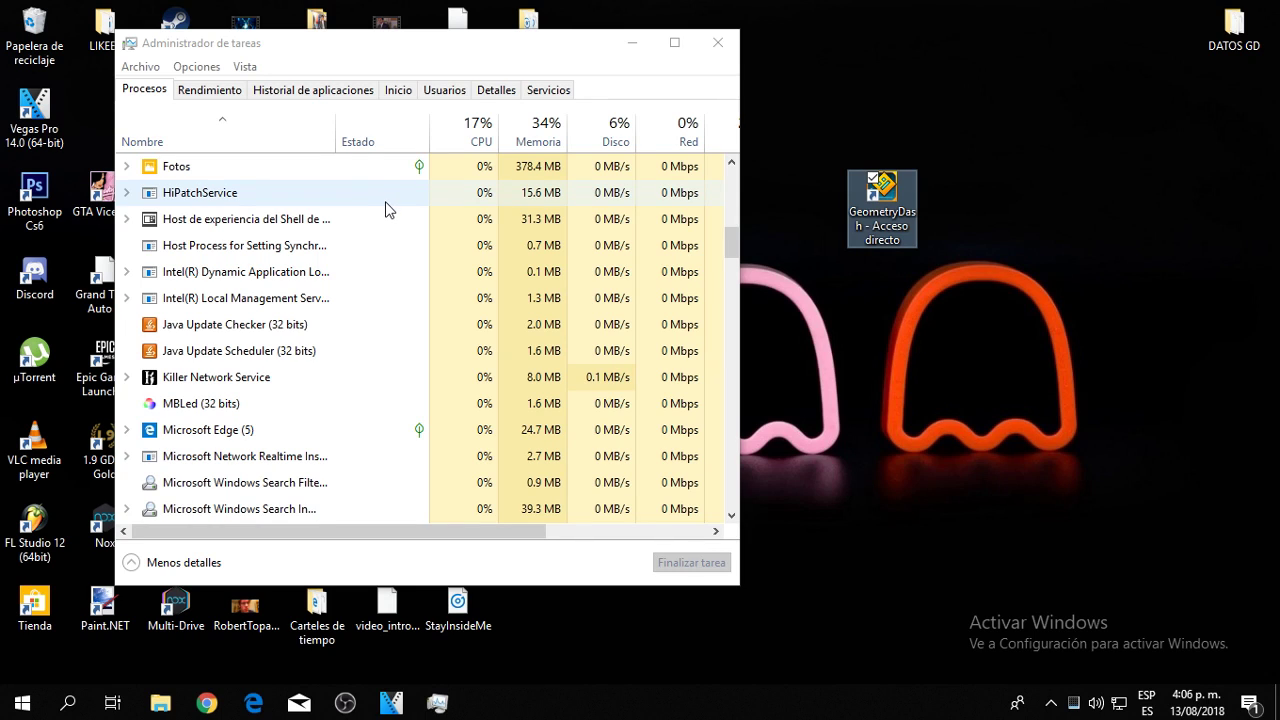
double_click(897, 197)
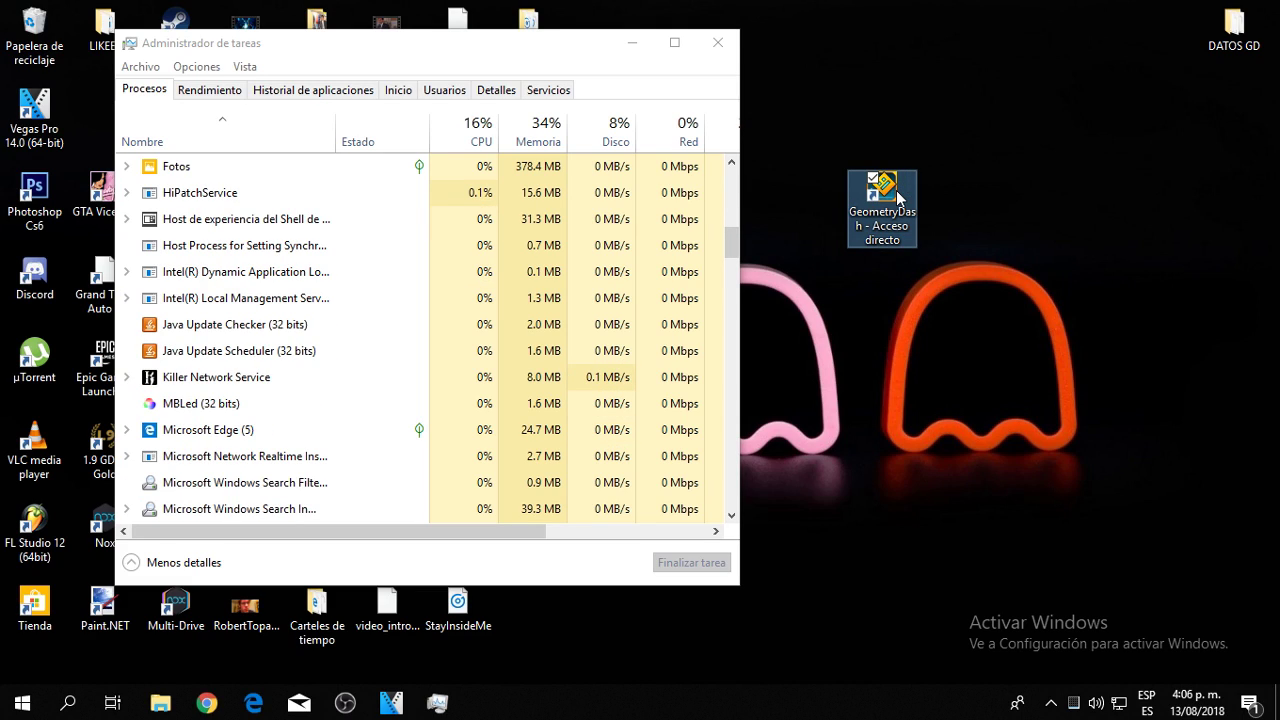
double_click(897, 197)
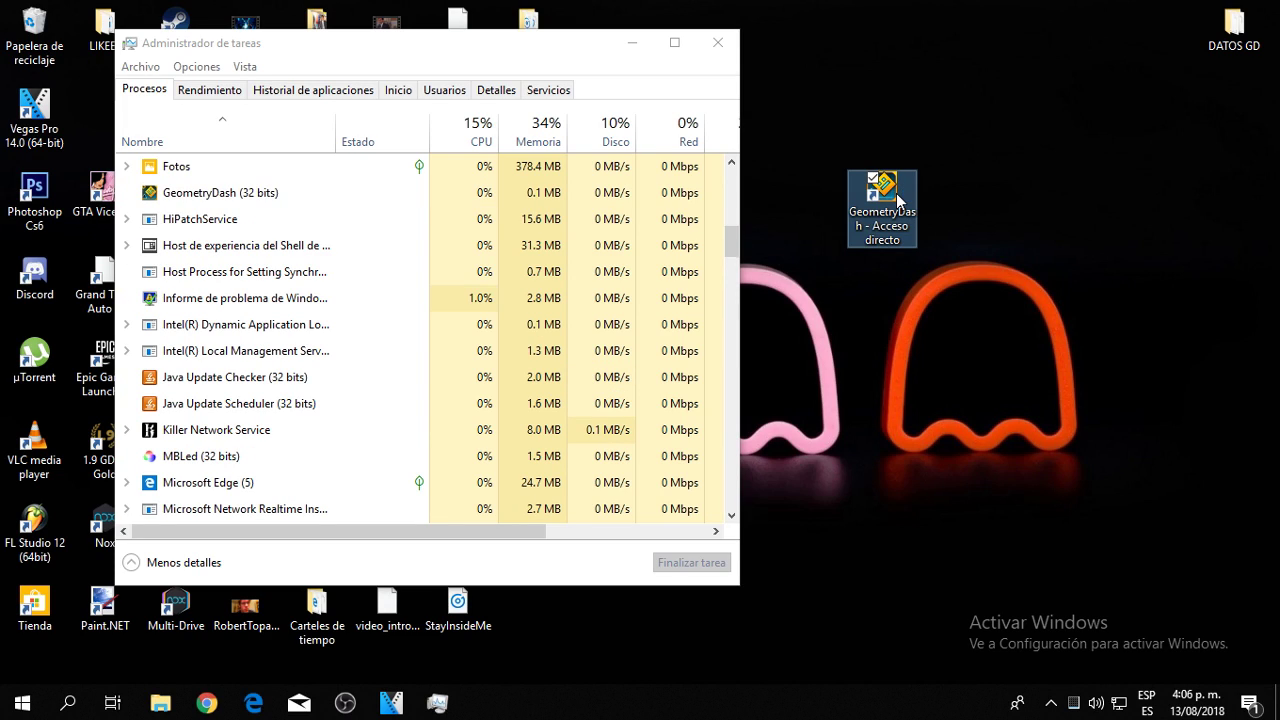
Close Task Manager and move the GeometryDash shortcut back among the desktop icons, just below the Datos folder.
left_click(723, 43)
left_click_drag(895, 200, 570, 205)
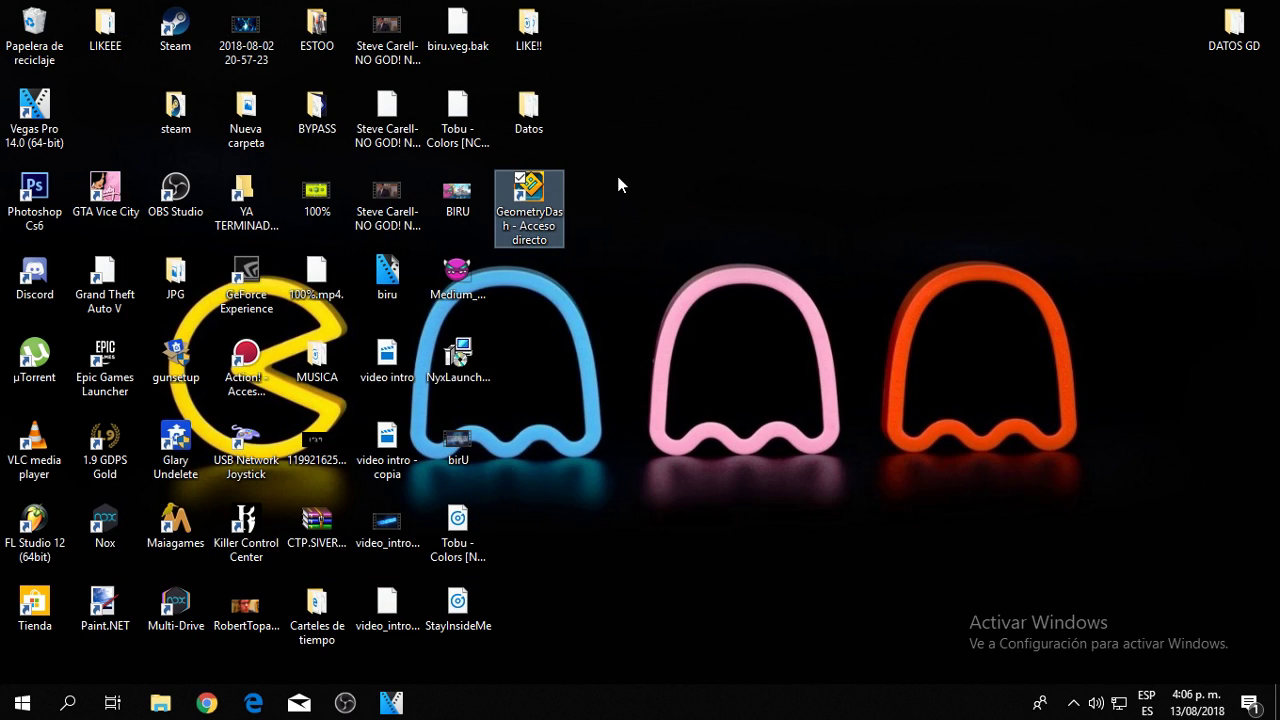
left_click(795, 100)
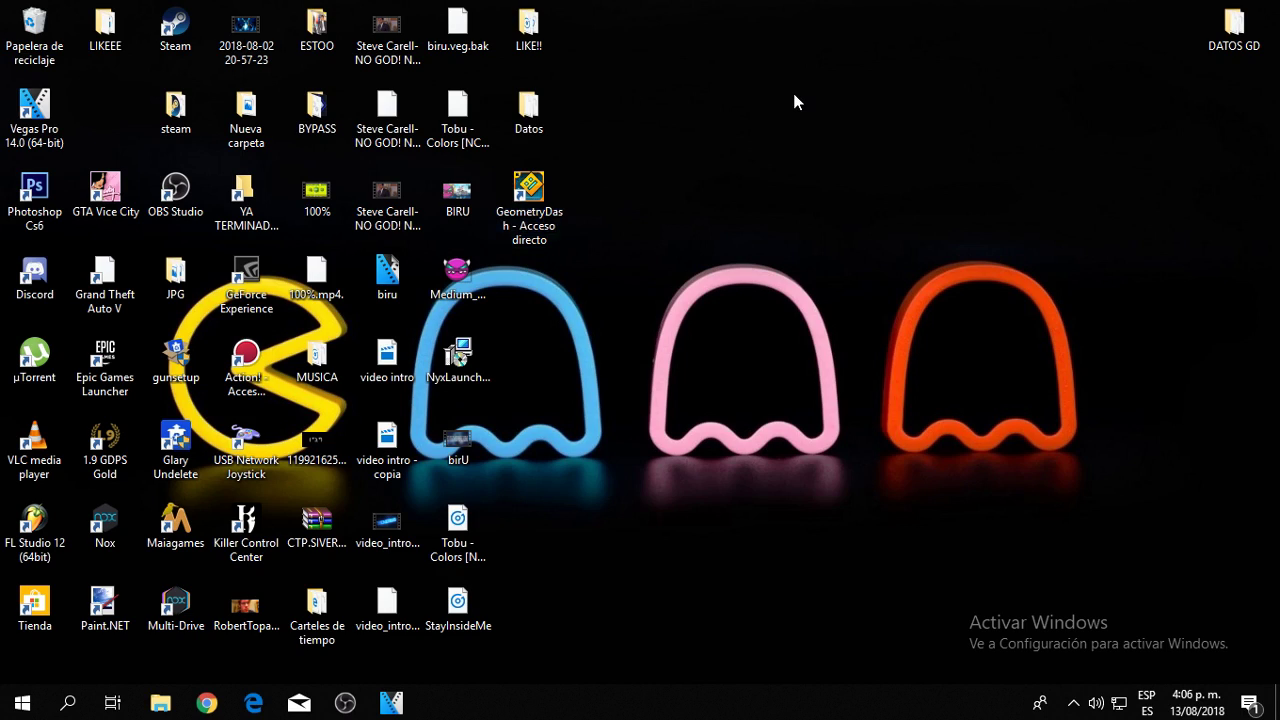
Find the Run (Ejecutar) dialog through Windows search and open %appdata% with it.
left_click(72, 704)
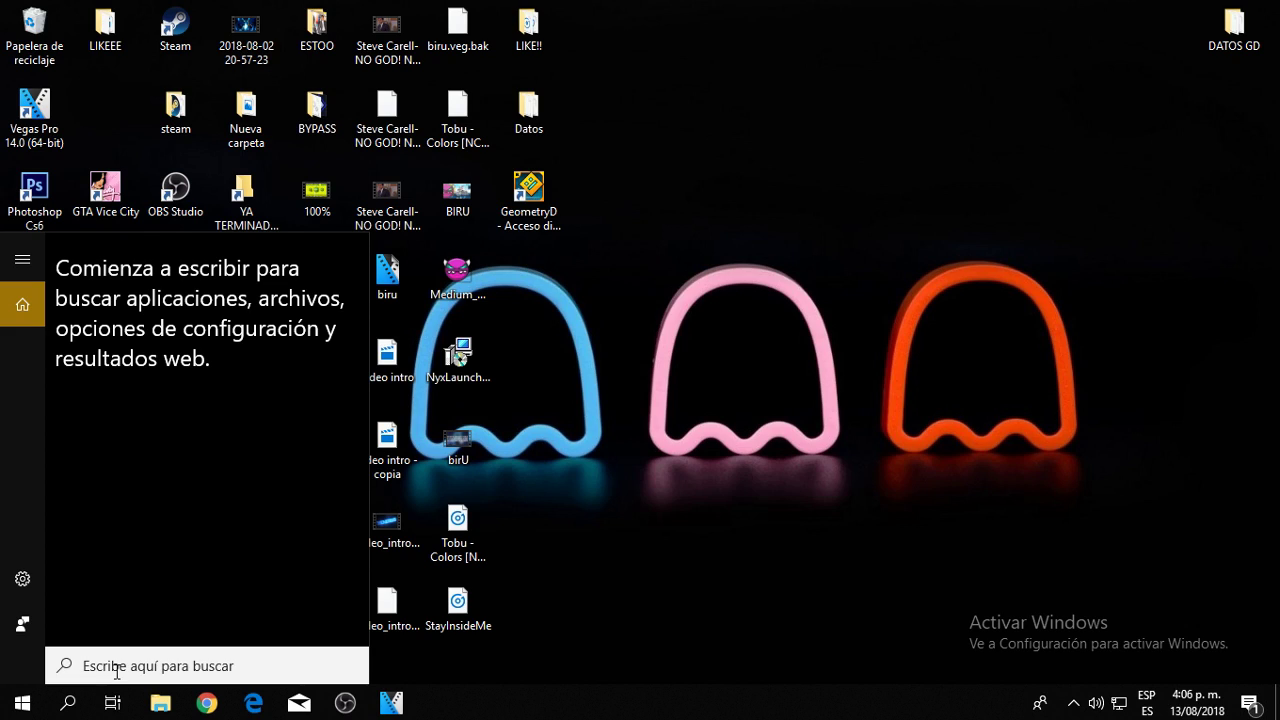
type("eje")
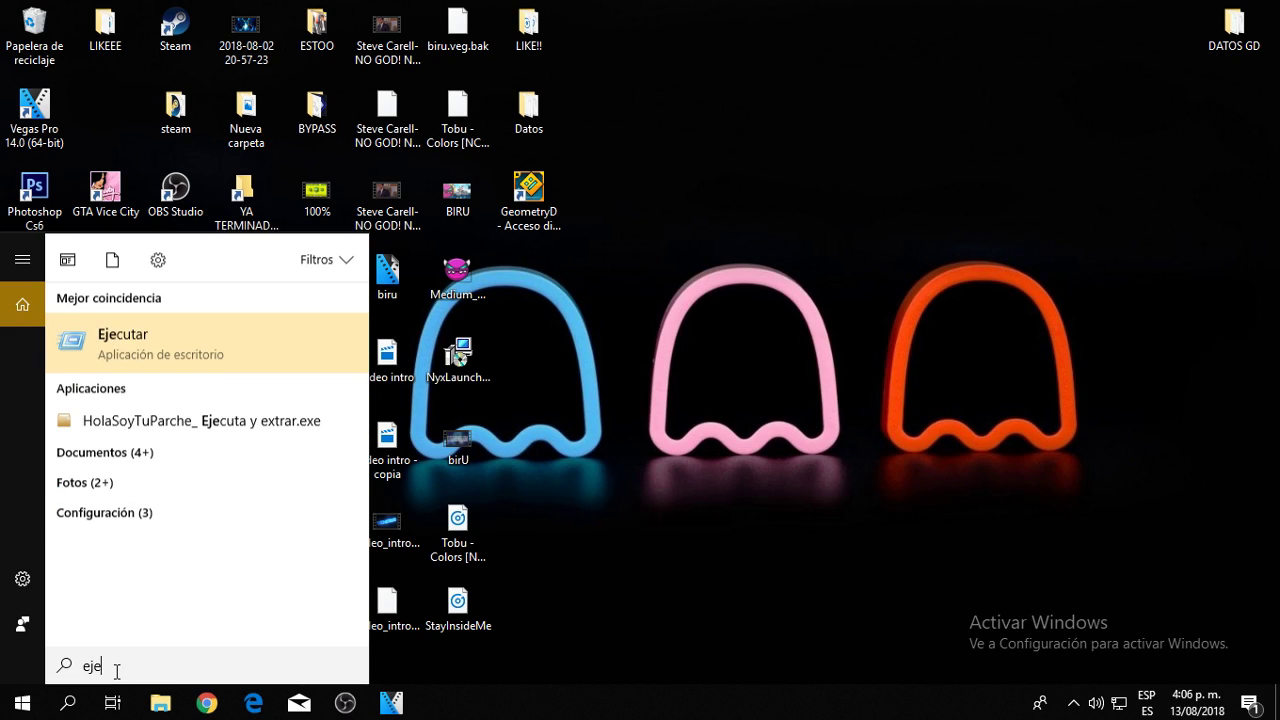
left_click(170, 361)
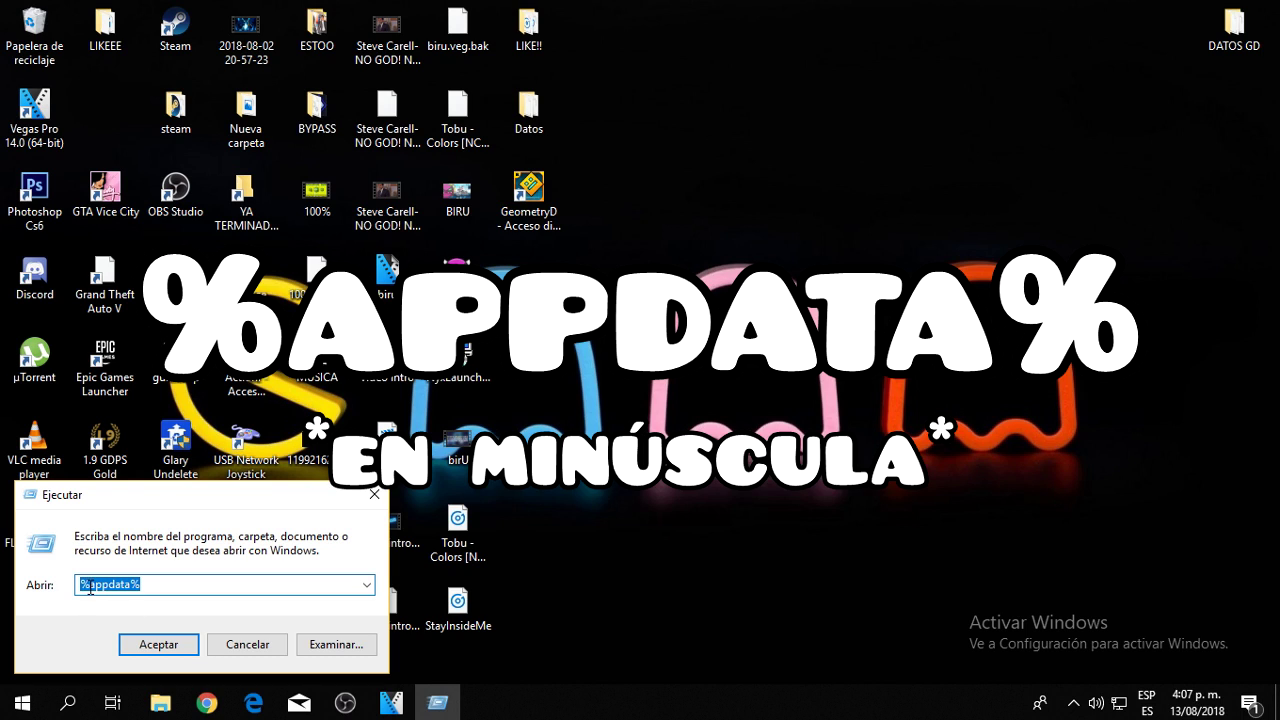
left_click(155, 642)
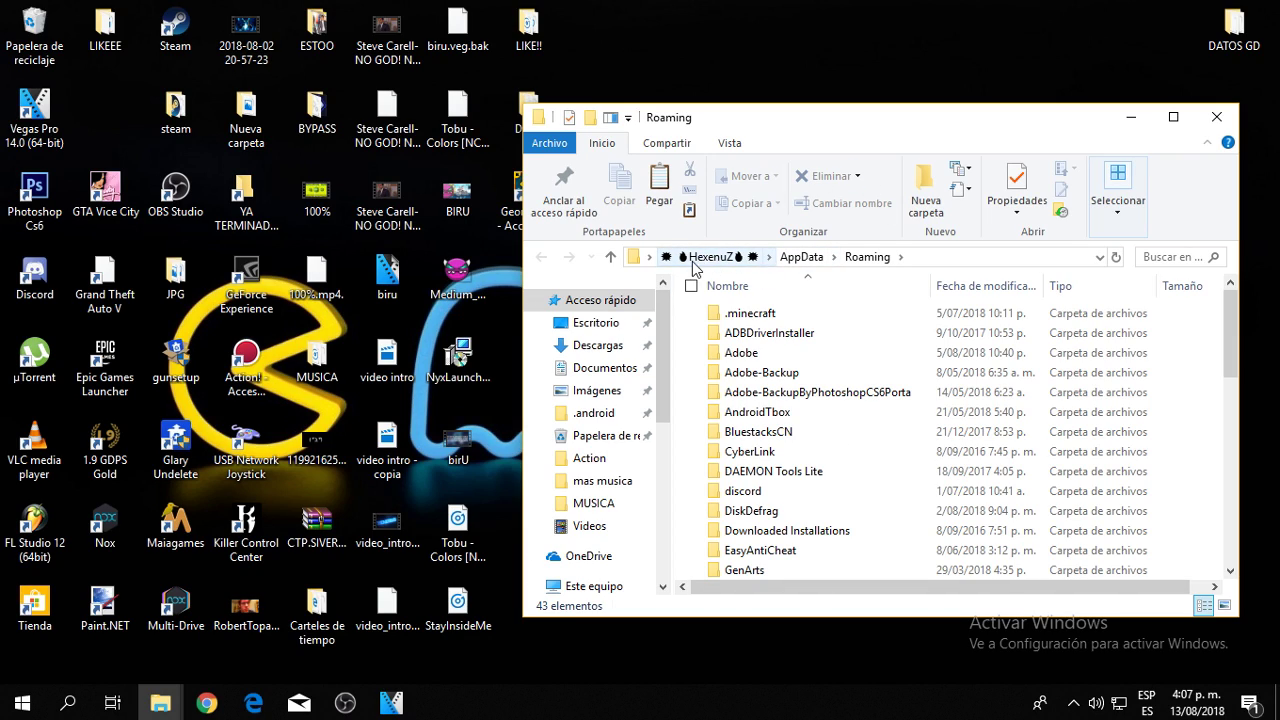
Go up to the AppData folder and open the GeometryDash folder inside Local.
left_click(796, 262)
double_click(740, 353)
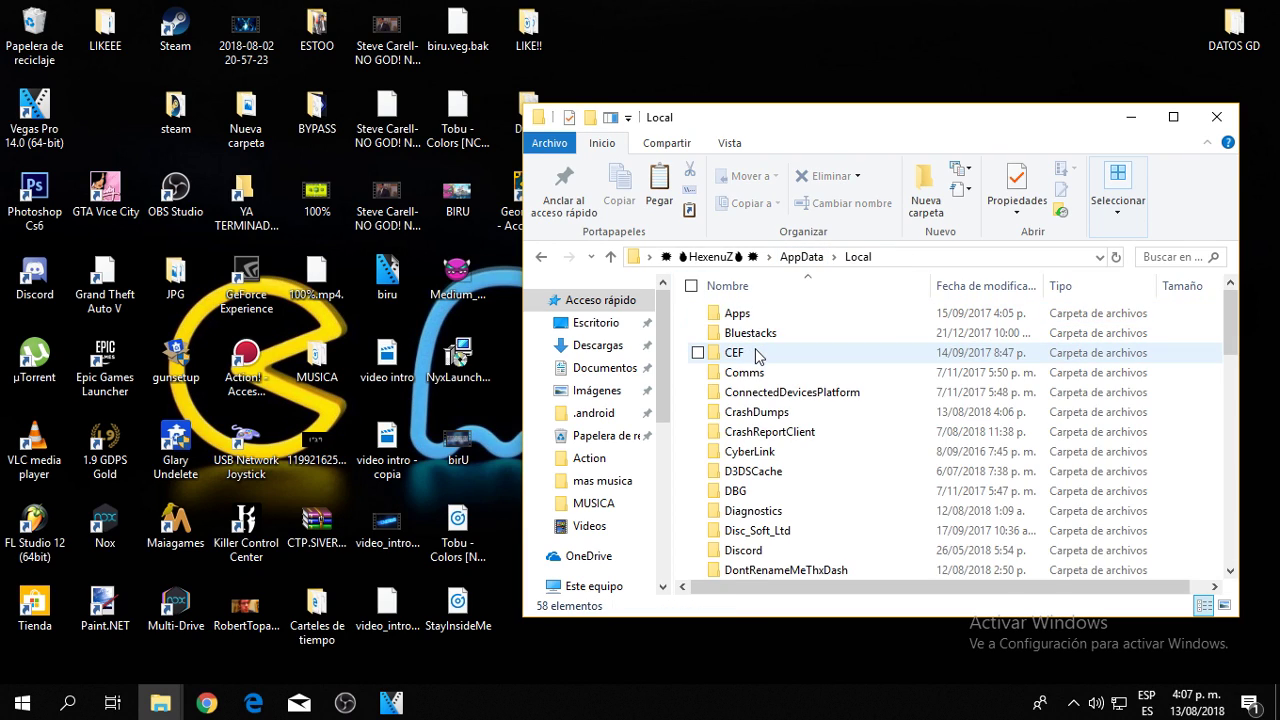
scroll(754, 357, "down", 6)
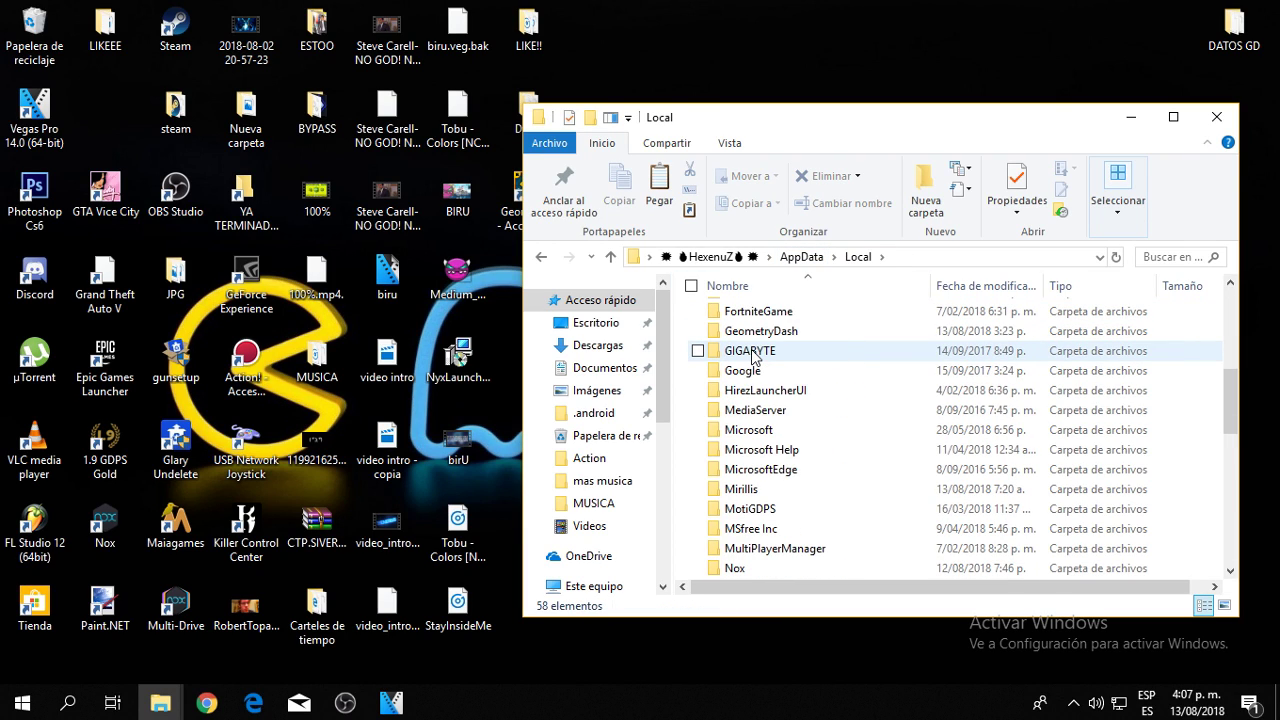
left_click(782, 338)
double_click(788, 334)
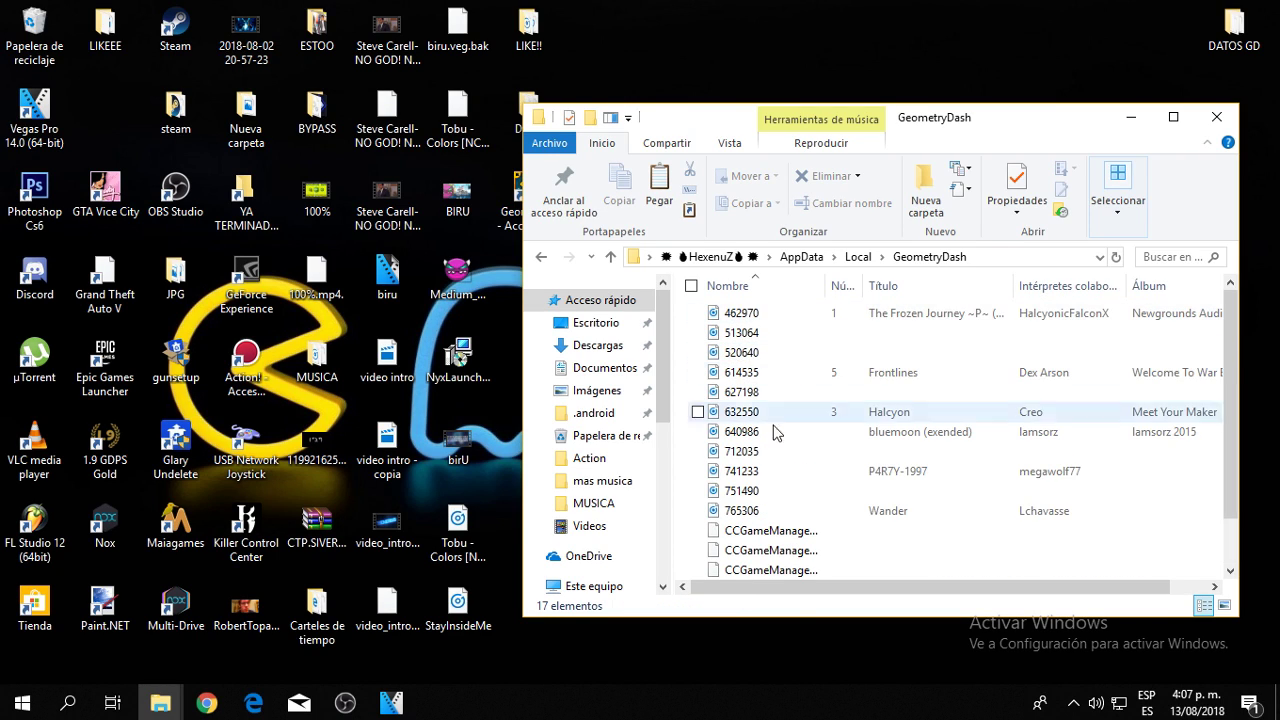
scroll(782, 425, "down", 1)
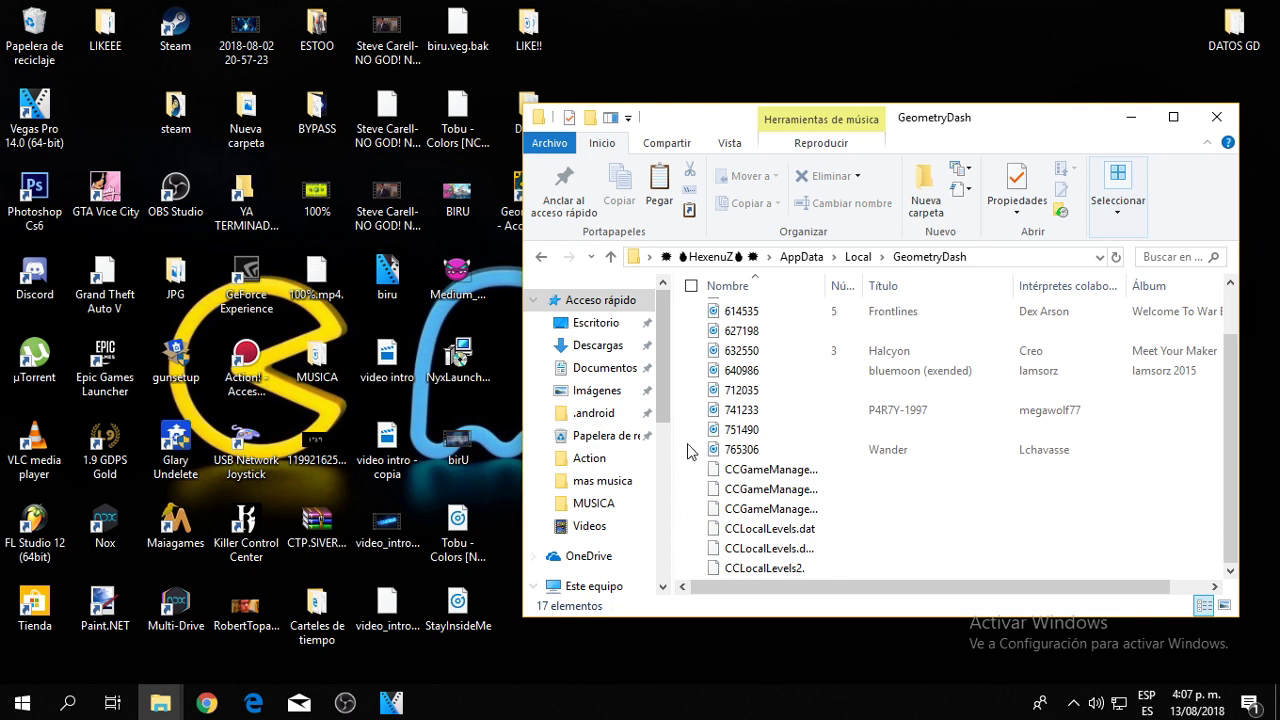
Select the six CCGameManager and CCLocalLevels files in the GeometryDash folder, then clear the selection without acting on them.
left_click_drag(922, 136, 584, 129)
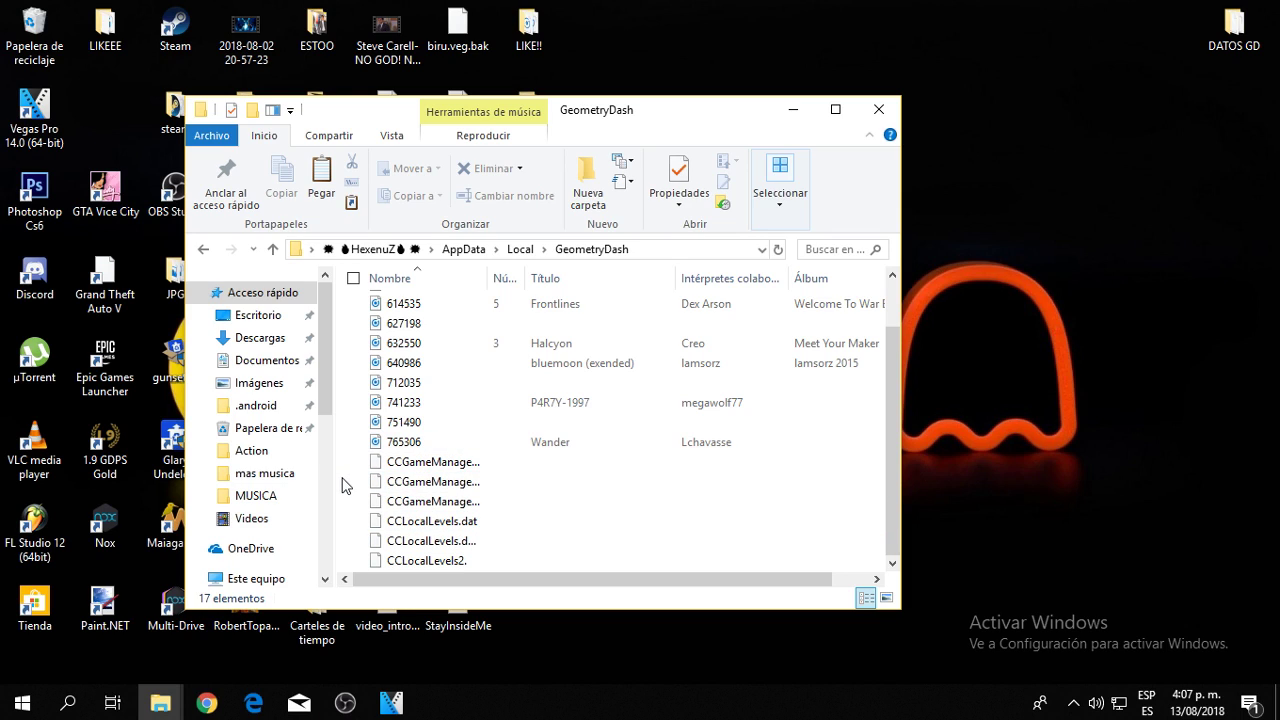
left_click_drag(344, 471, 454, 582)
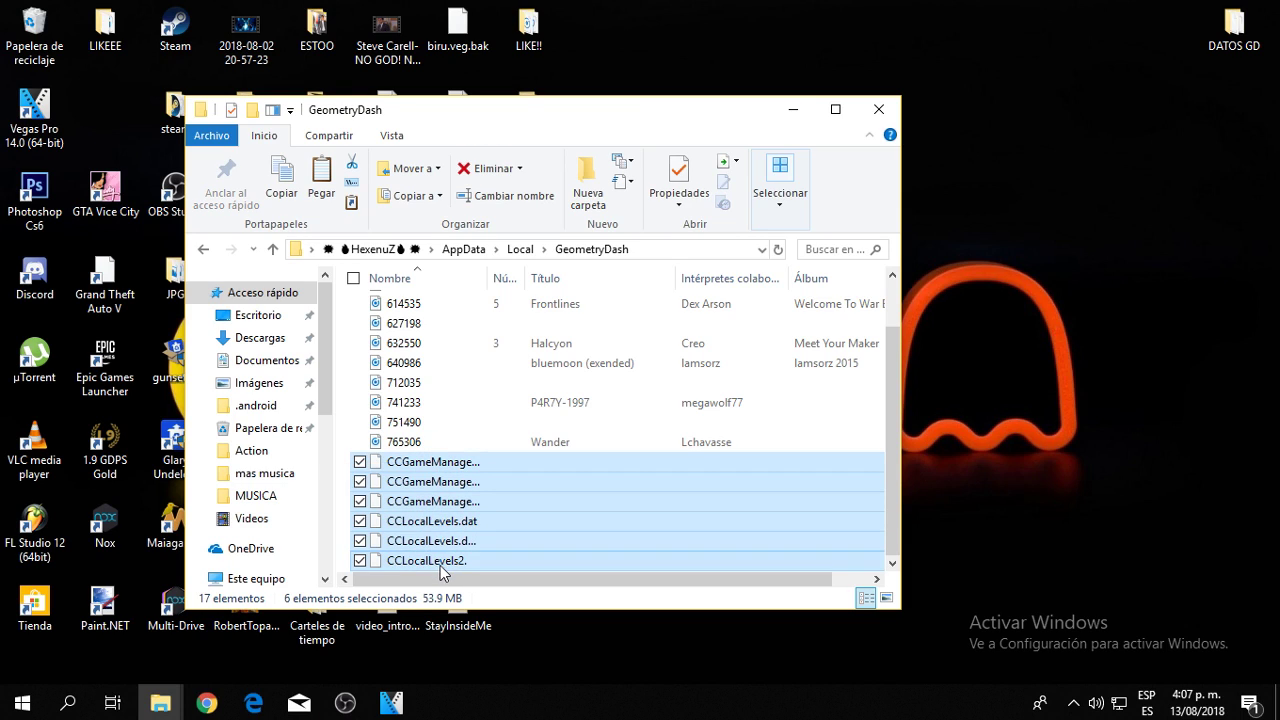
right_click(421, 488)
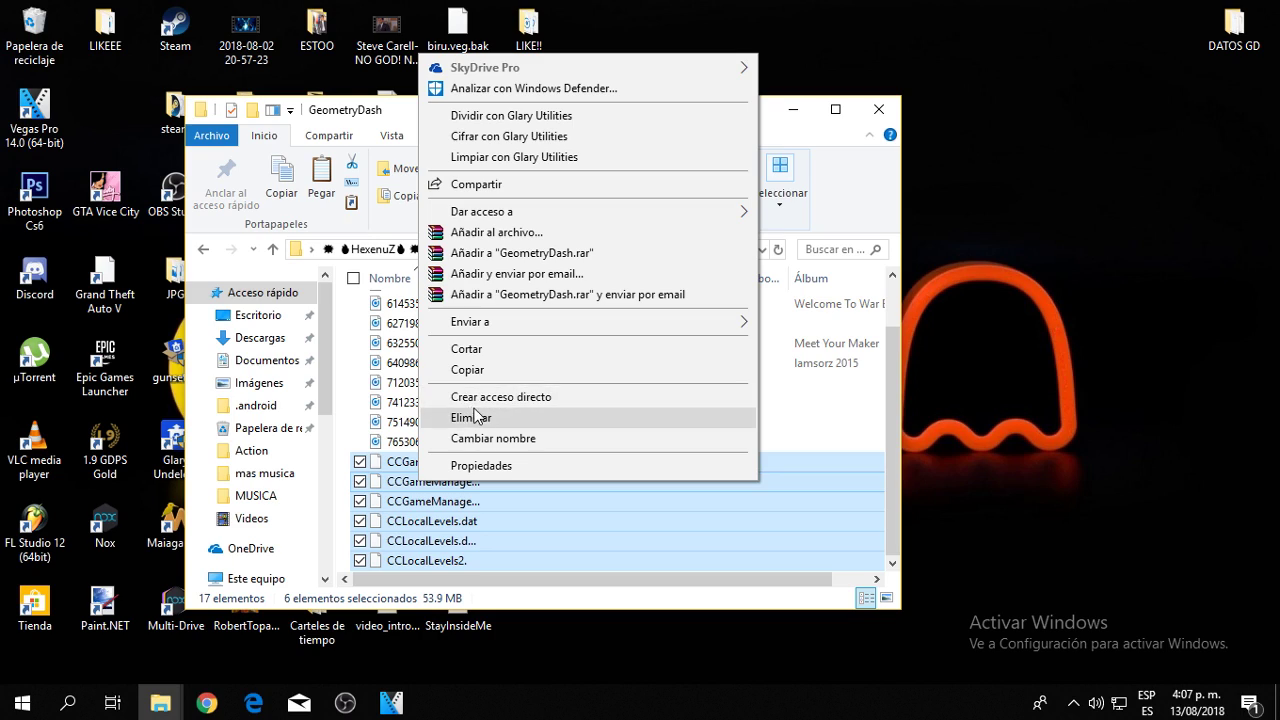
left_click(352, 368)
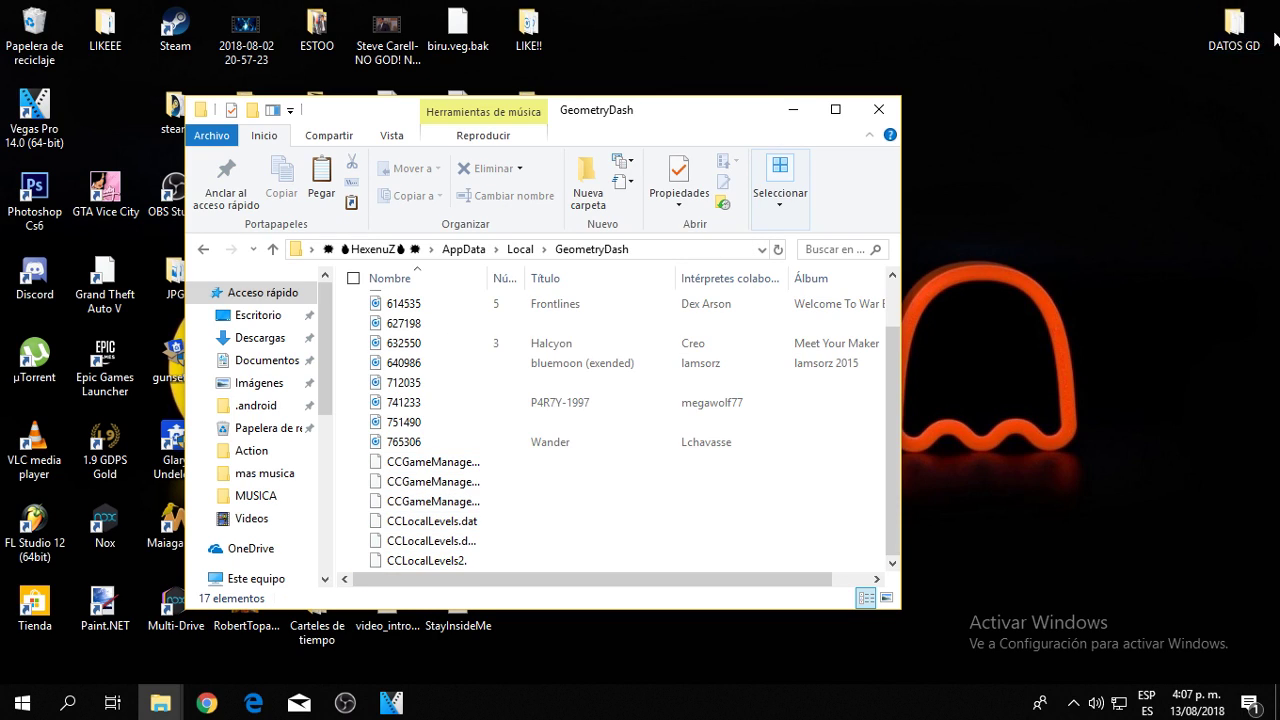
Open the DATOS GD folder from the desktop, examine its save files beside the GeometryDash folder, and close it.
double_click(1237, 35)
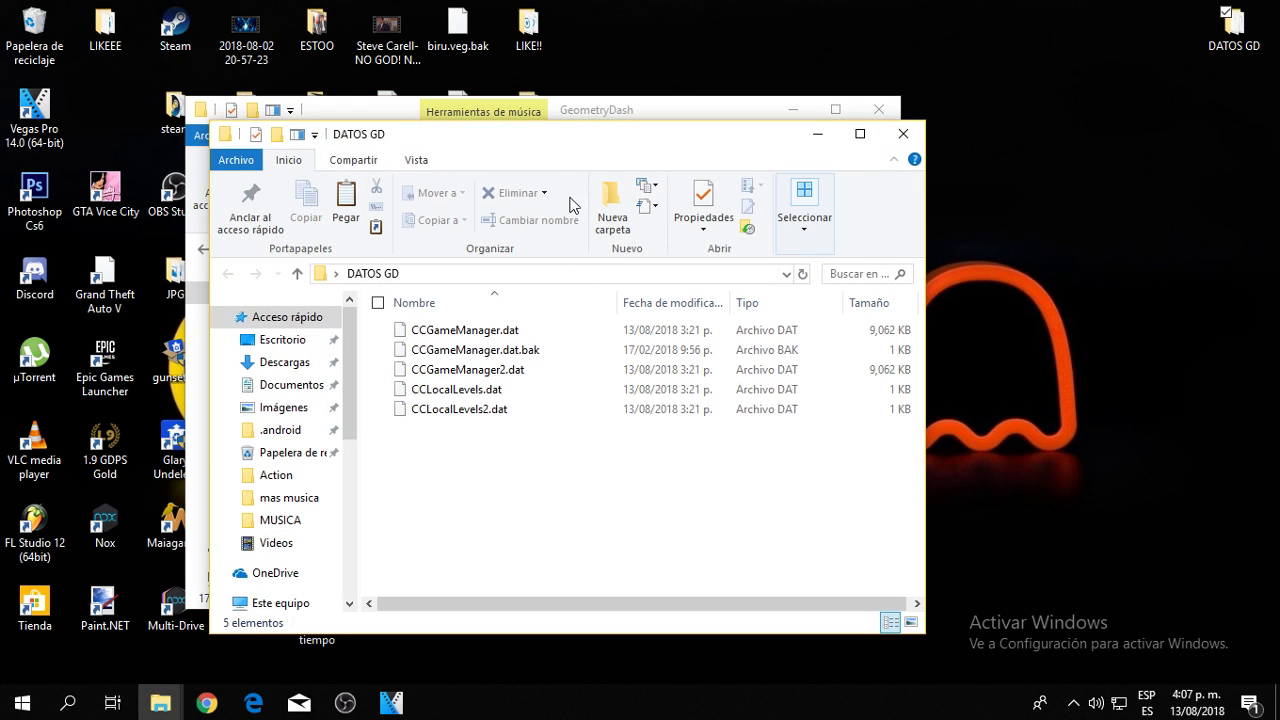
left_click_drag(628, 134, 975, 129)
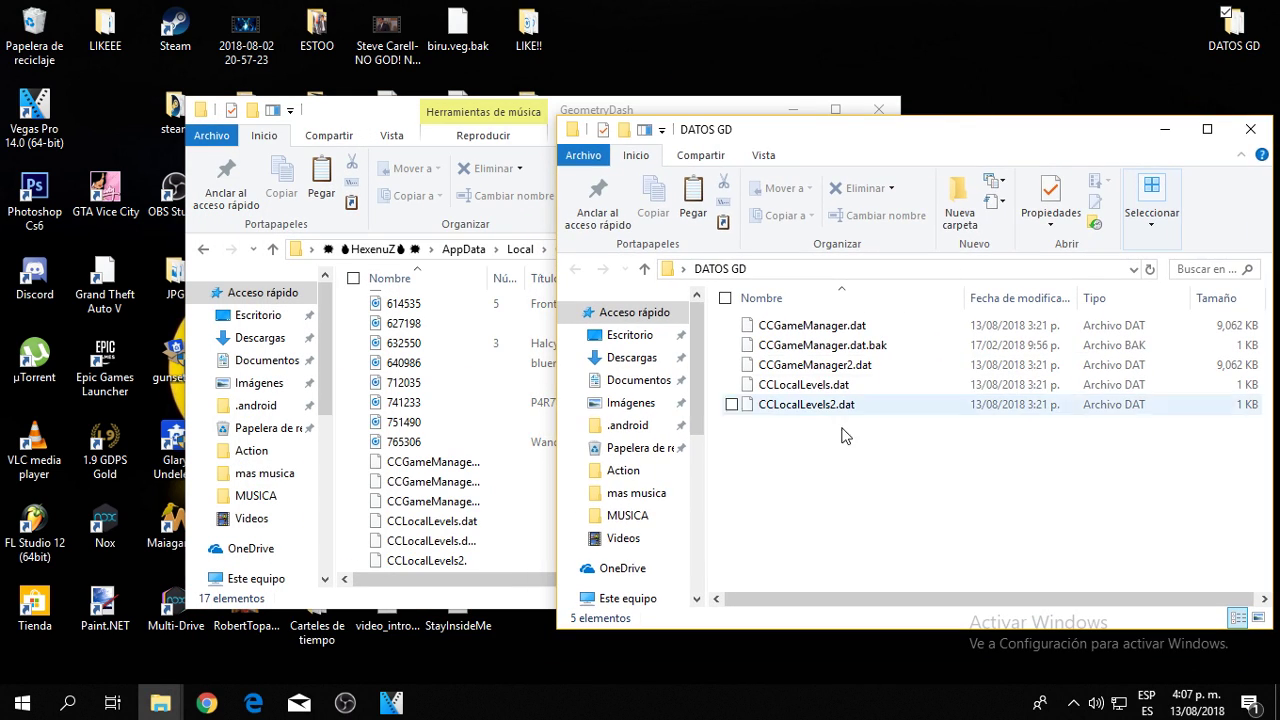
left_click(1250, 129)
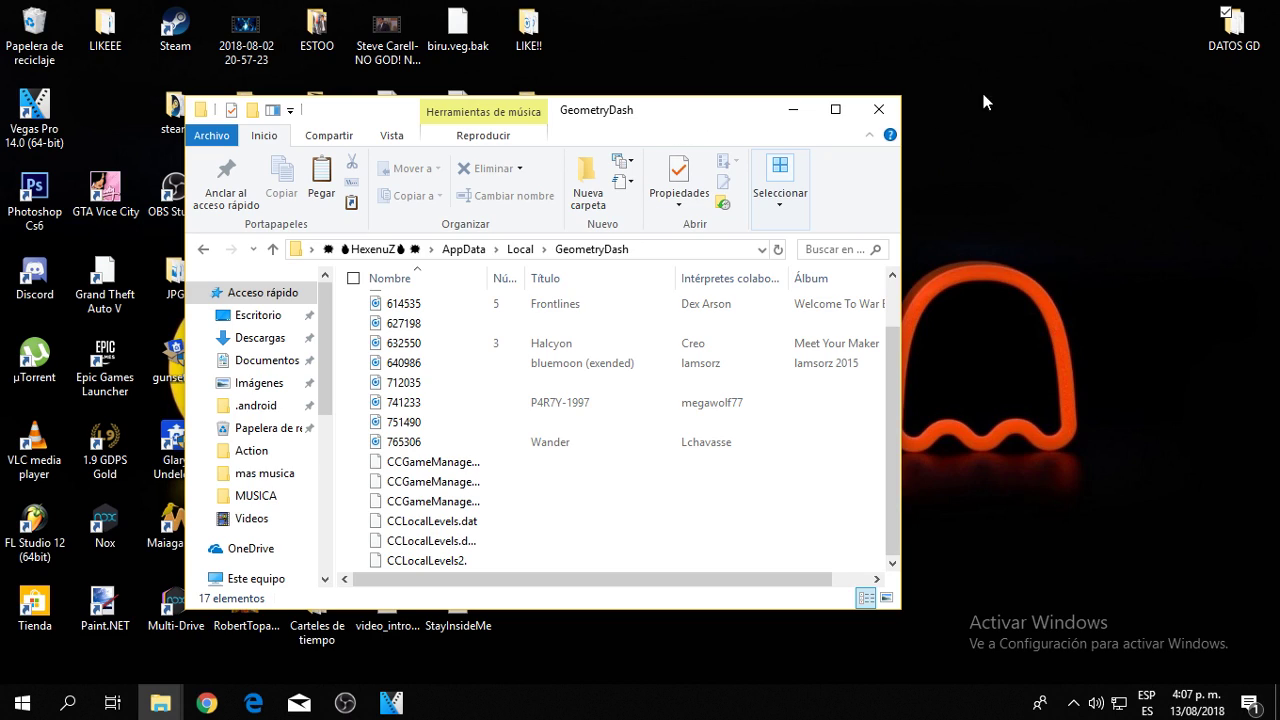
Select all files in the GeometryDash folder, including songs and save data, and delete them.
scroll(560, 390, "up", 1)
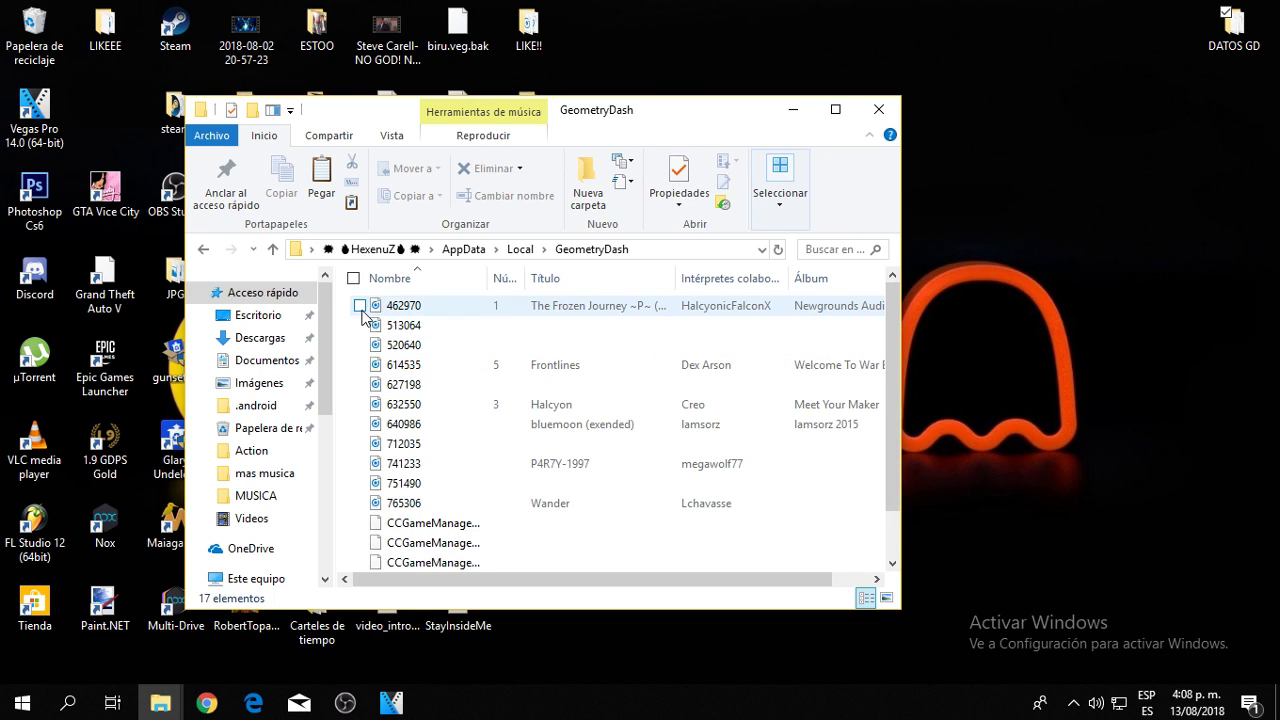
left_click_drag(337, 305, 679, 571)
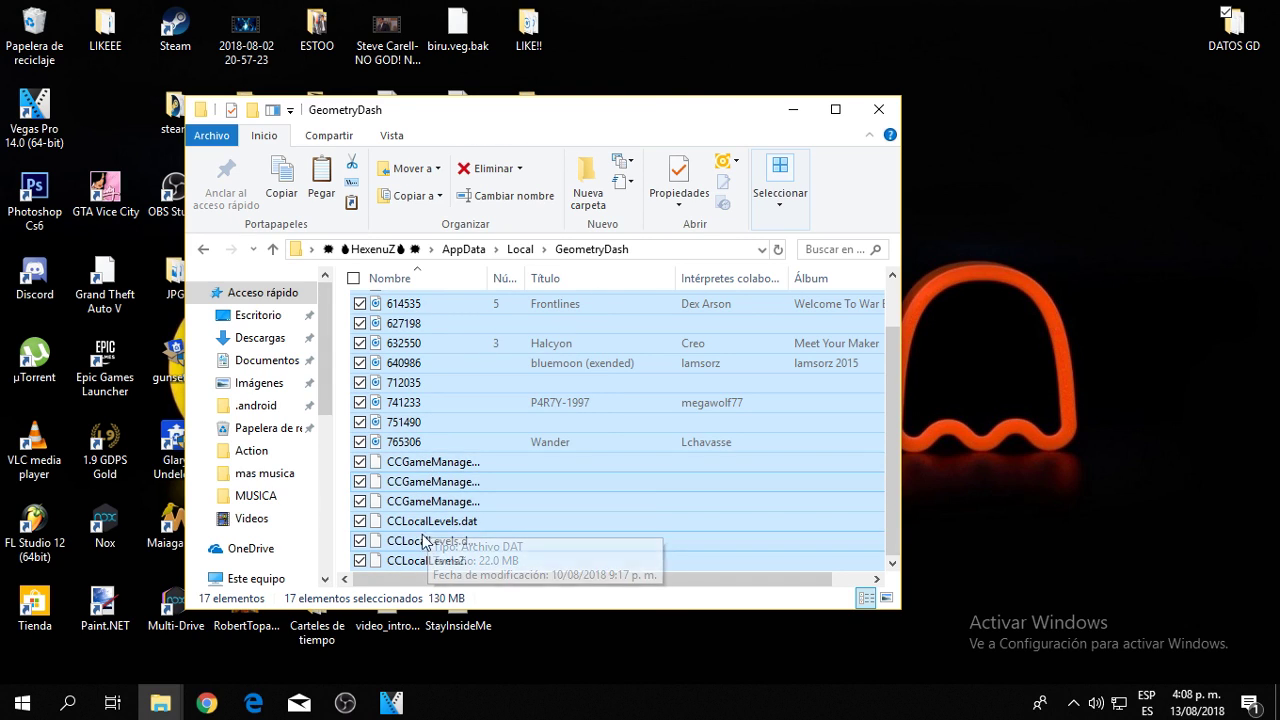
double_click(1226, 30)
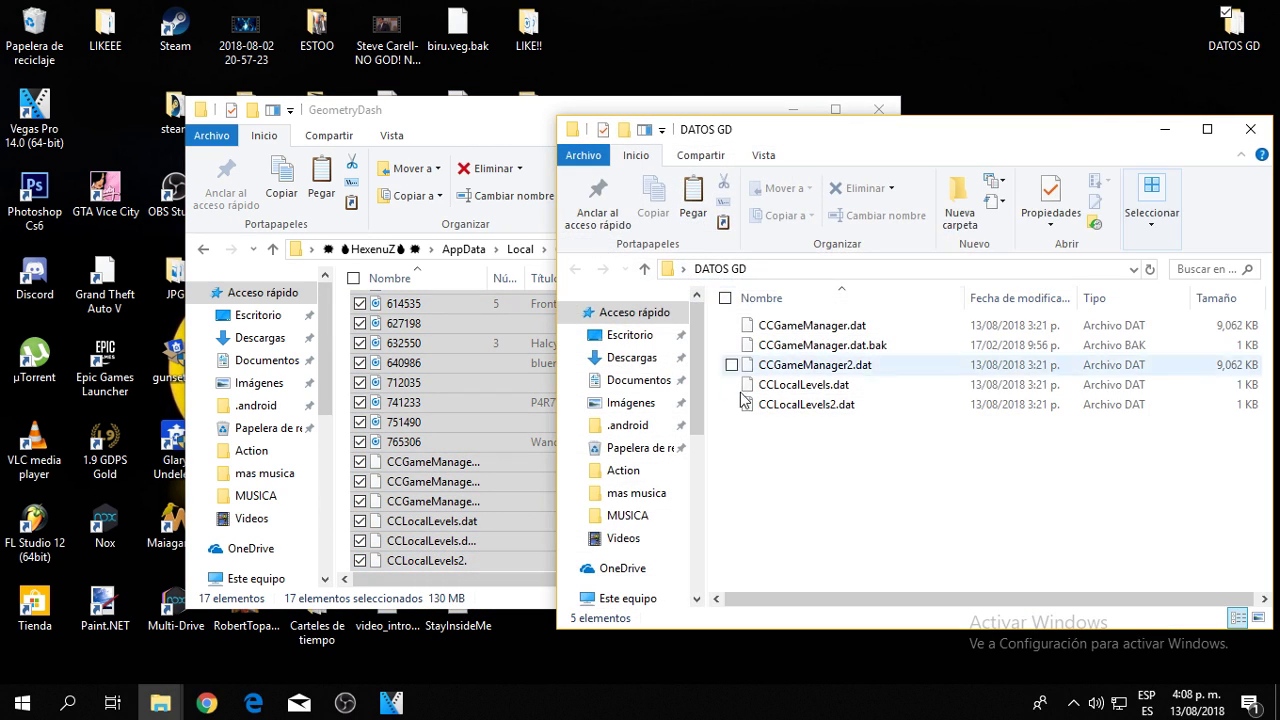
left_click(1250, 129)
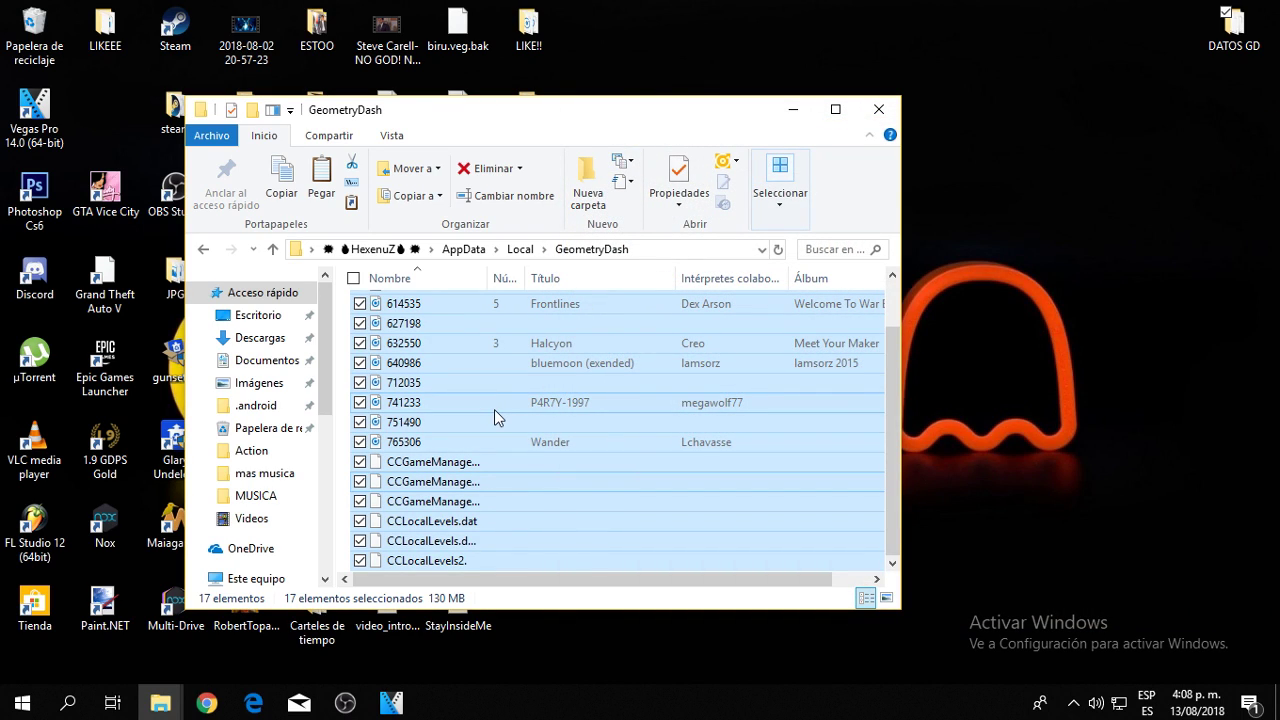
right_click(494, 412)
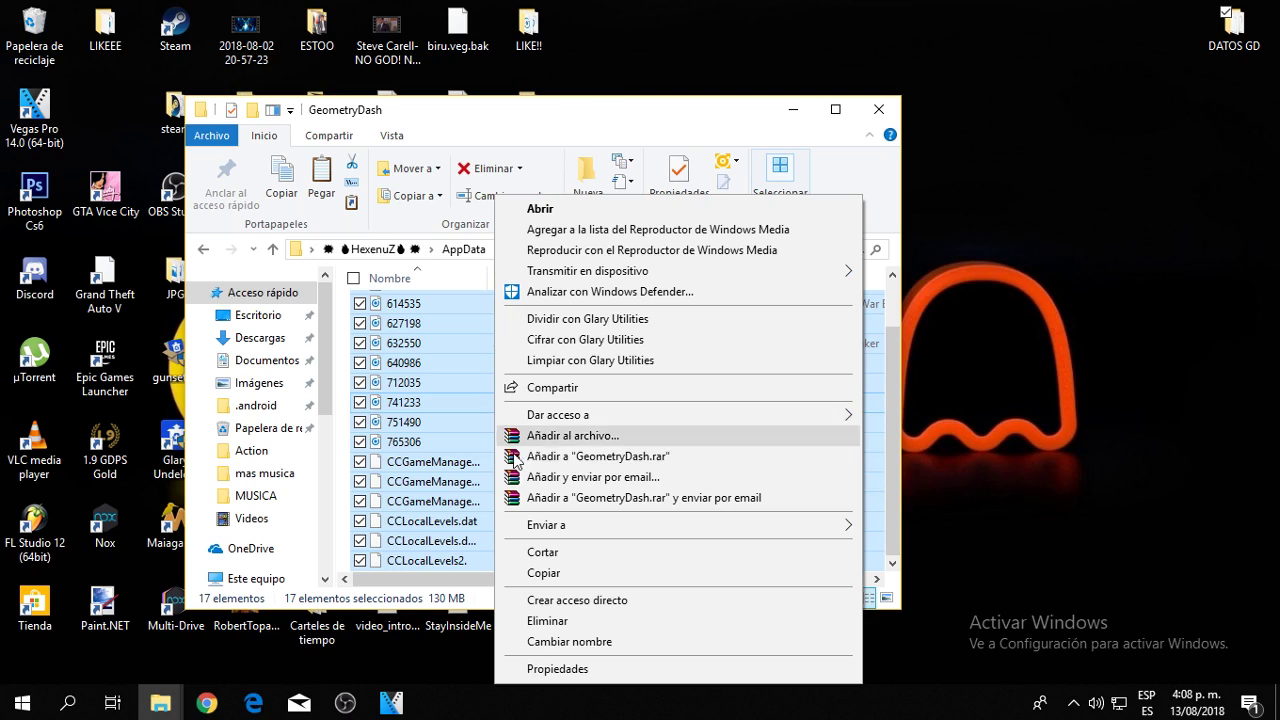
left_click(567, 622)
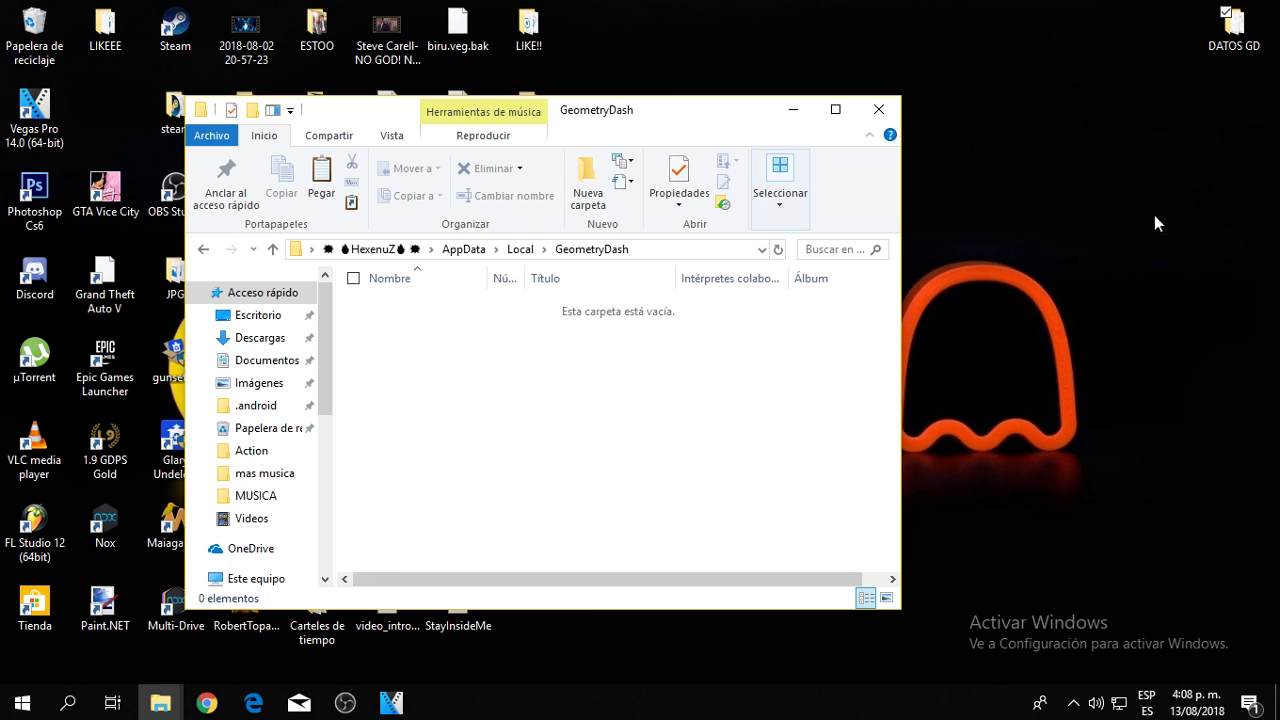
Reopen the DATOS GD desktop folder to check its save files, then close it.
double_click(1233, 25)
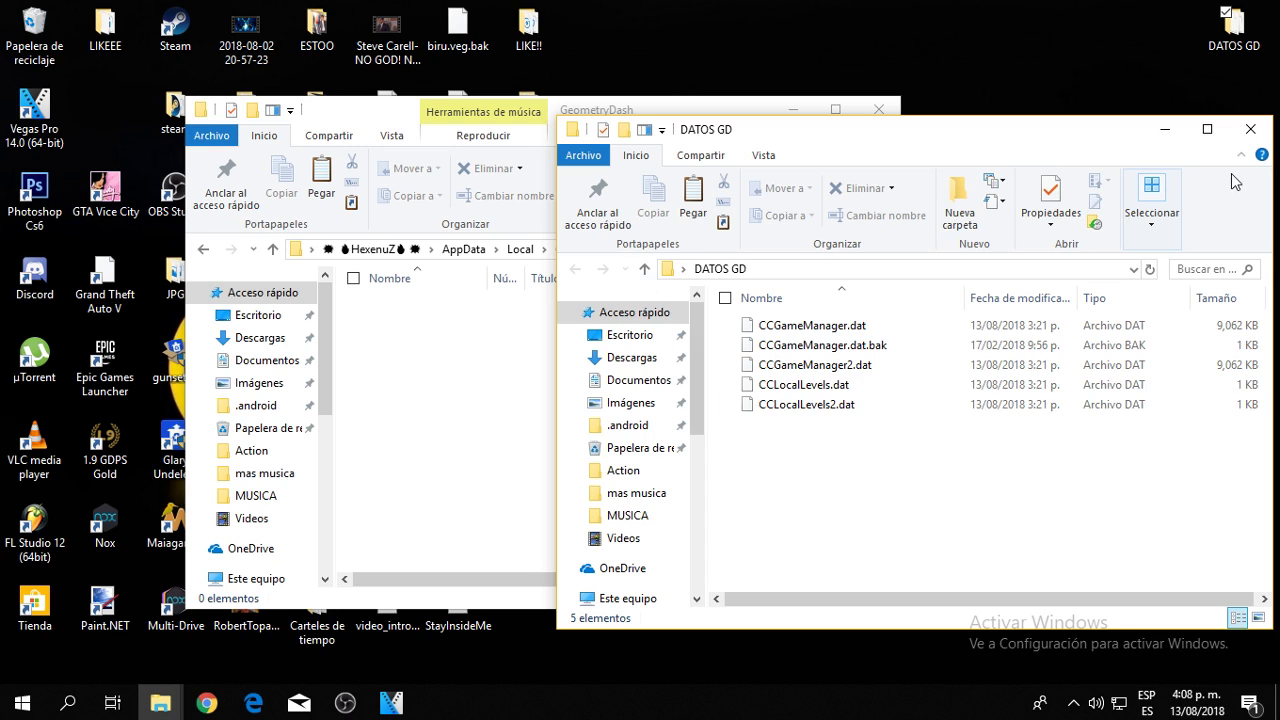
left_click(1250, 128)
Close the DATOS GD folder and copy all six CCGameManager and CCLocalLevels save files from the Datos desktop folder.
left_click_drag(1250, 25, 1238, 112)
left_click_drag(731, 120, 1115, 75)
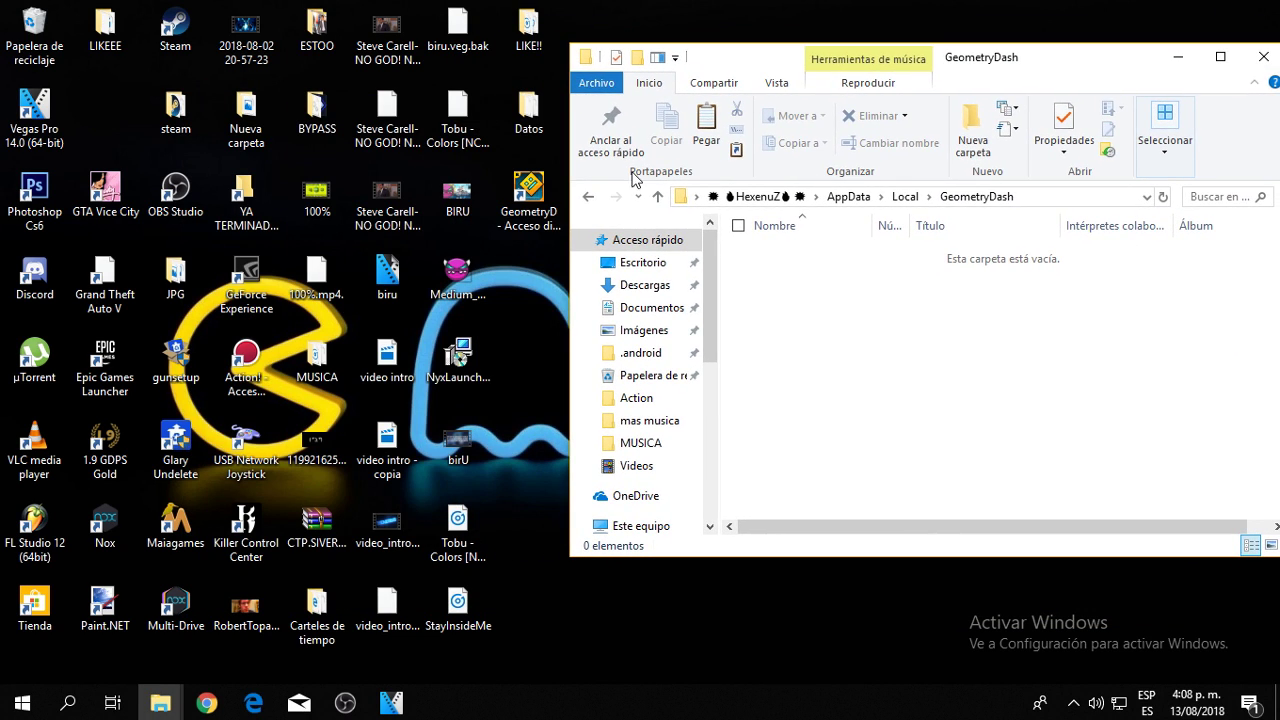
double_click(533, 103)
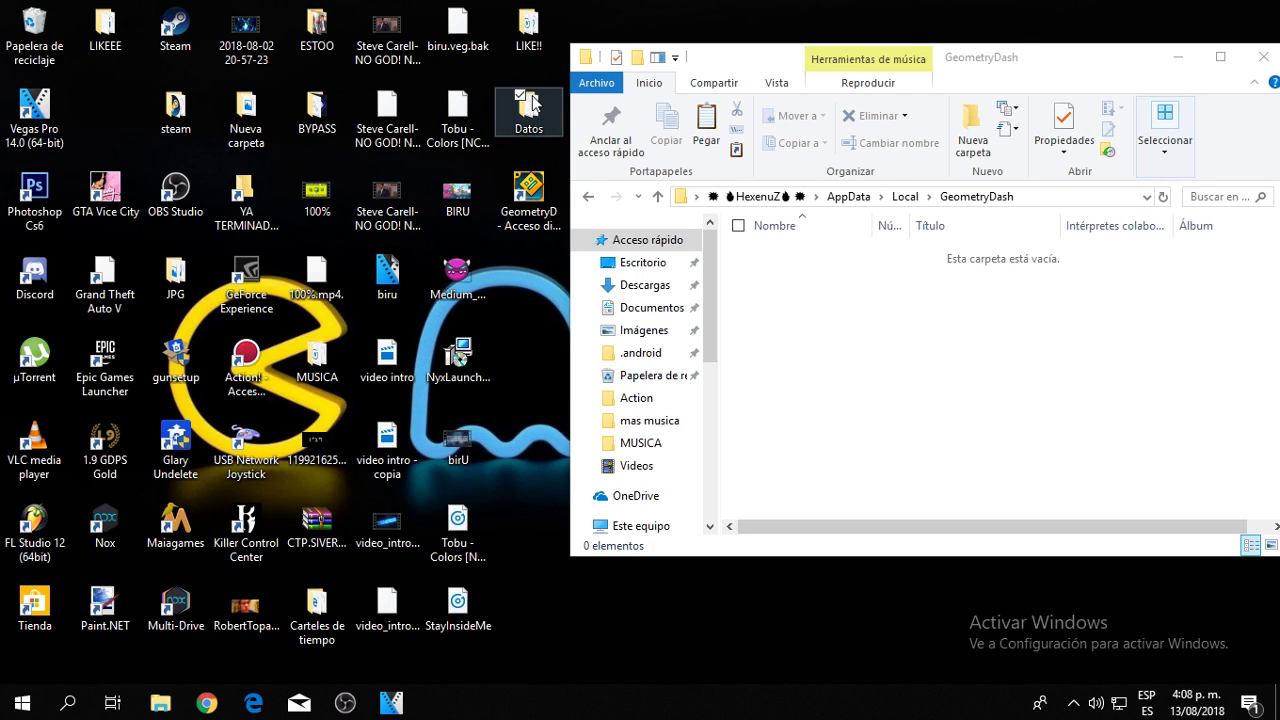
left_click_drag(258, 398, 390, 205)
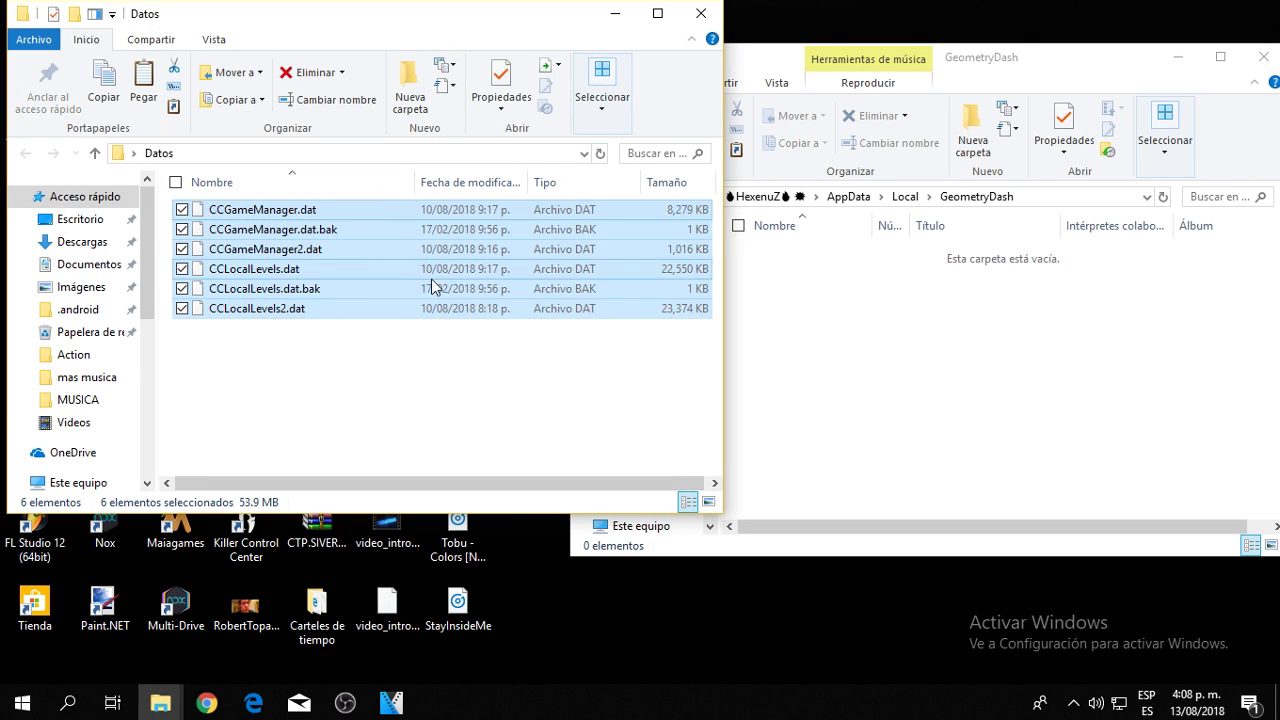
right_click(334, 259)
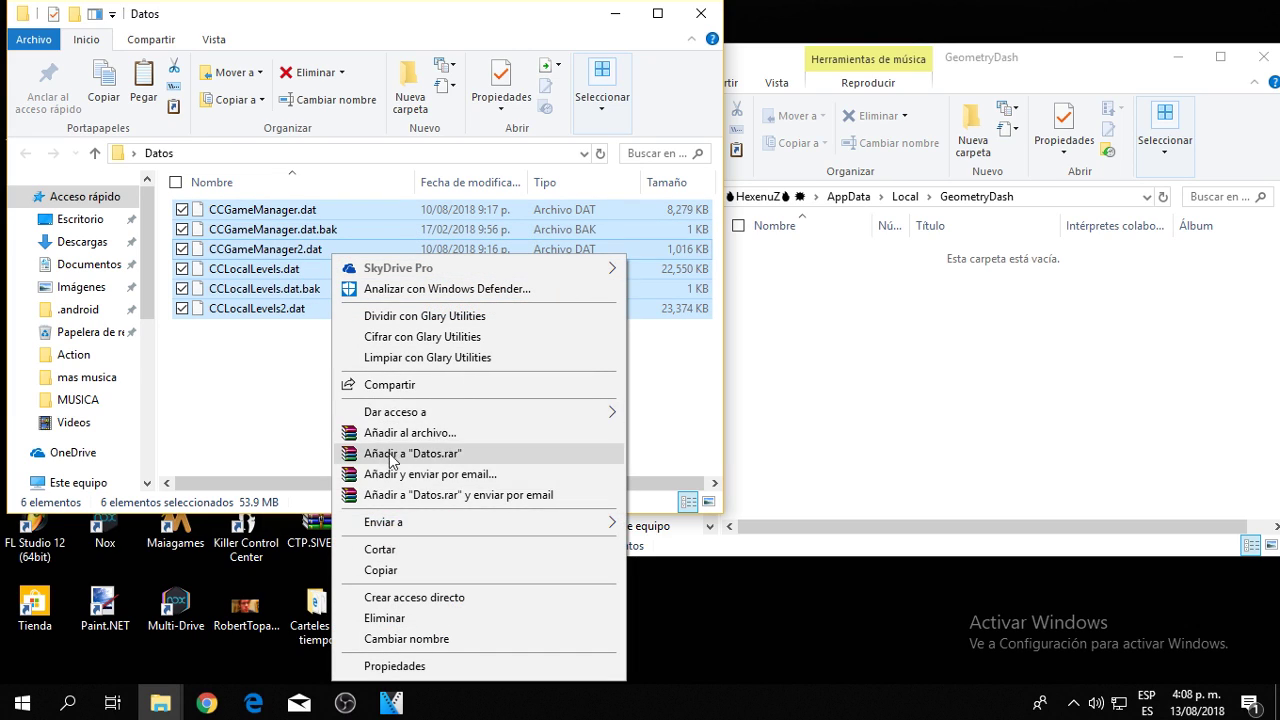
left_click(391, 569)
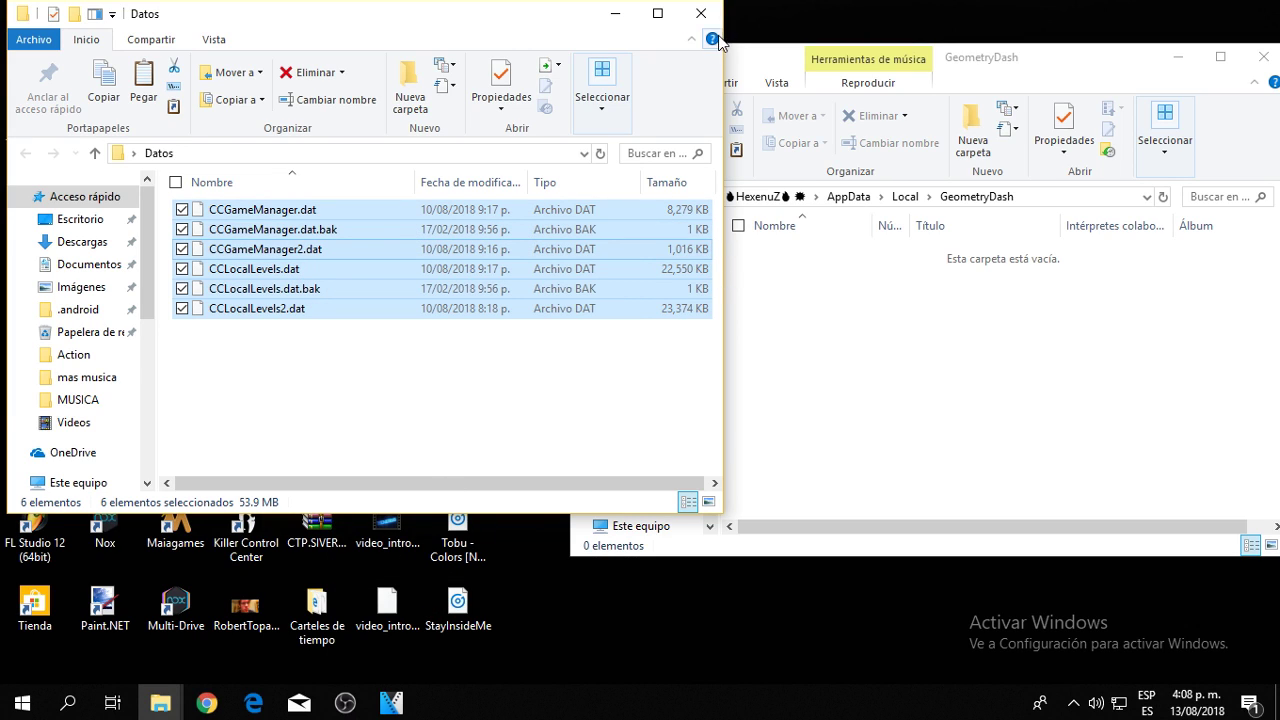
Close the Datos folder and paste the six copied save files into the empty AppData\Local\GeometryDash folder.
left_click(701, 13)
right_click(767, 303)
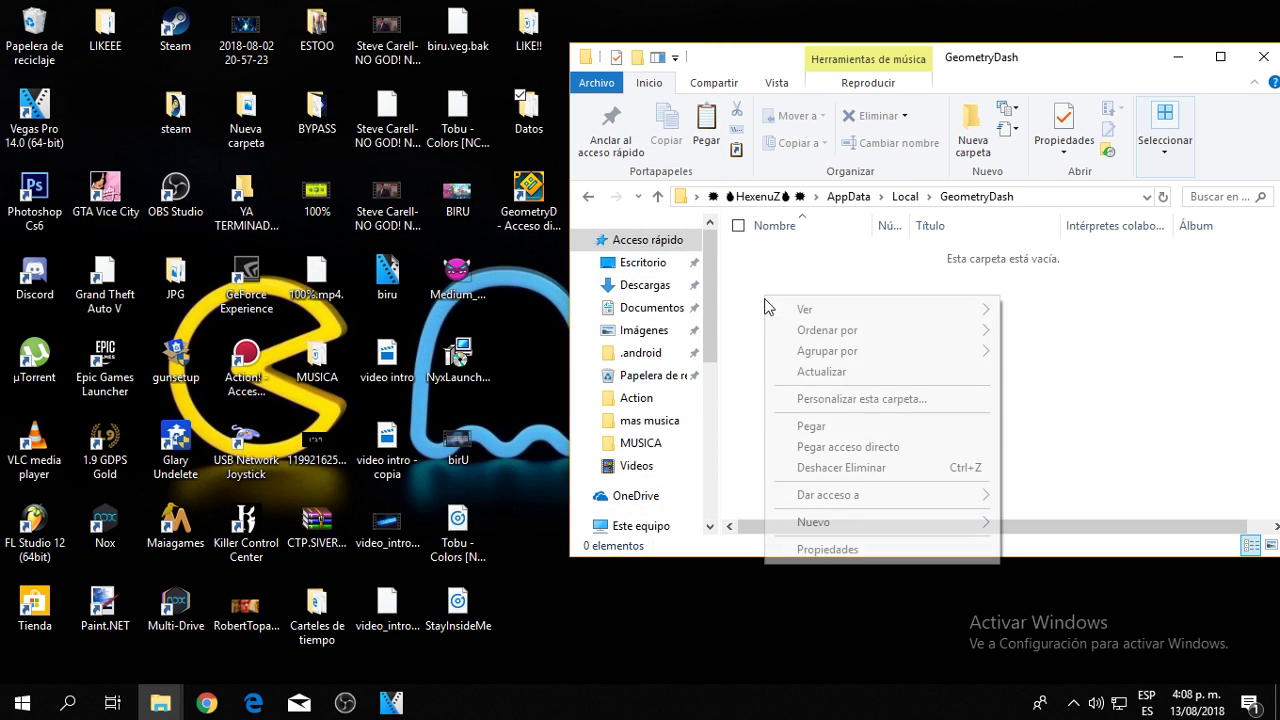
left_click(806, 426)
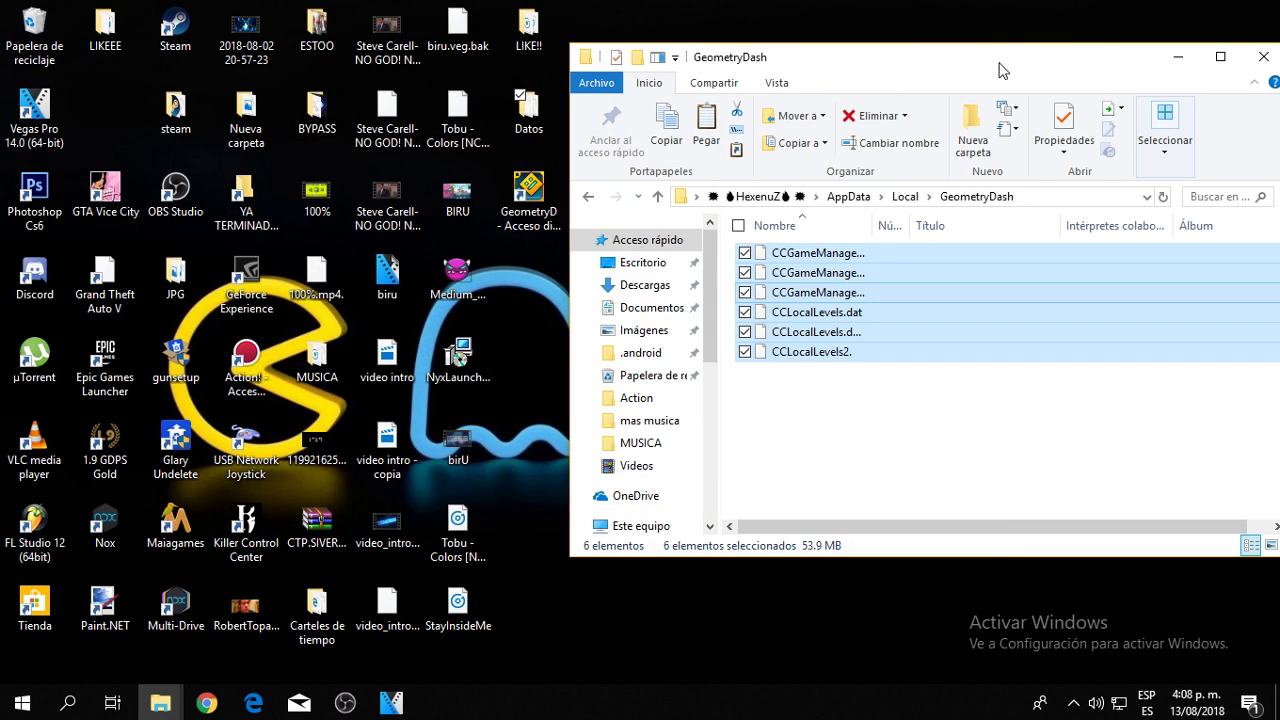
left_click_drag(1005, 68, 831, 64)
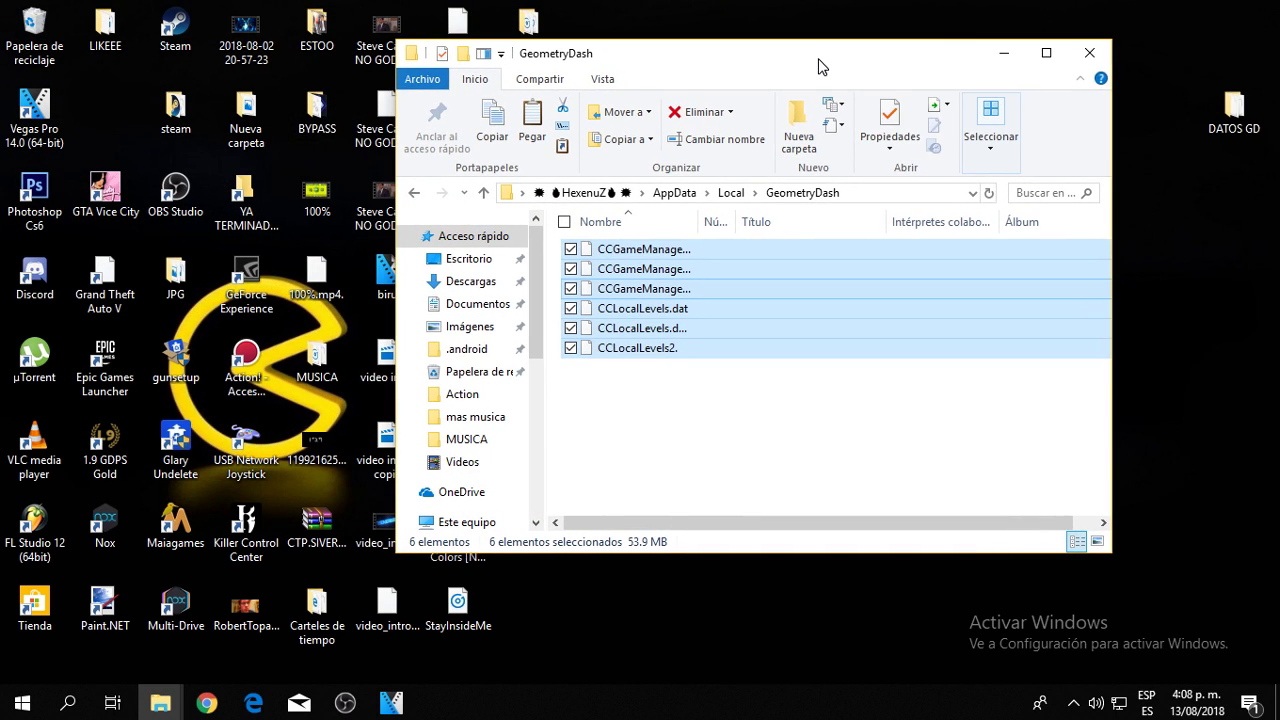
Close the GeometryDash folder, then move the game's shortcut to an empty area of the desktop and launch it.
left_click(1090, 53)
left_click_drag(530, 195, 680, 125)
double_click(690, 106)
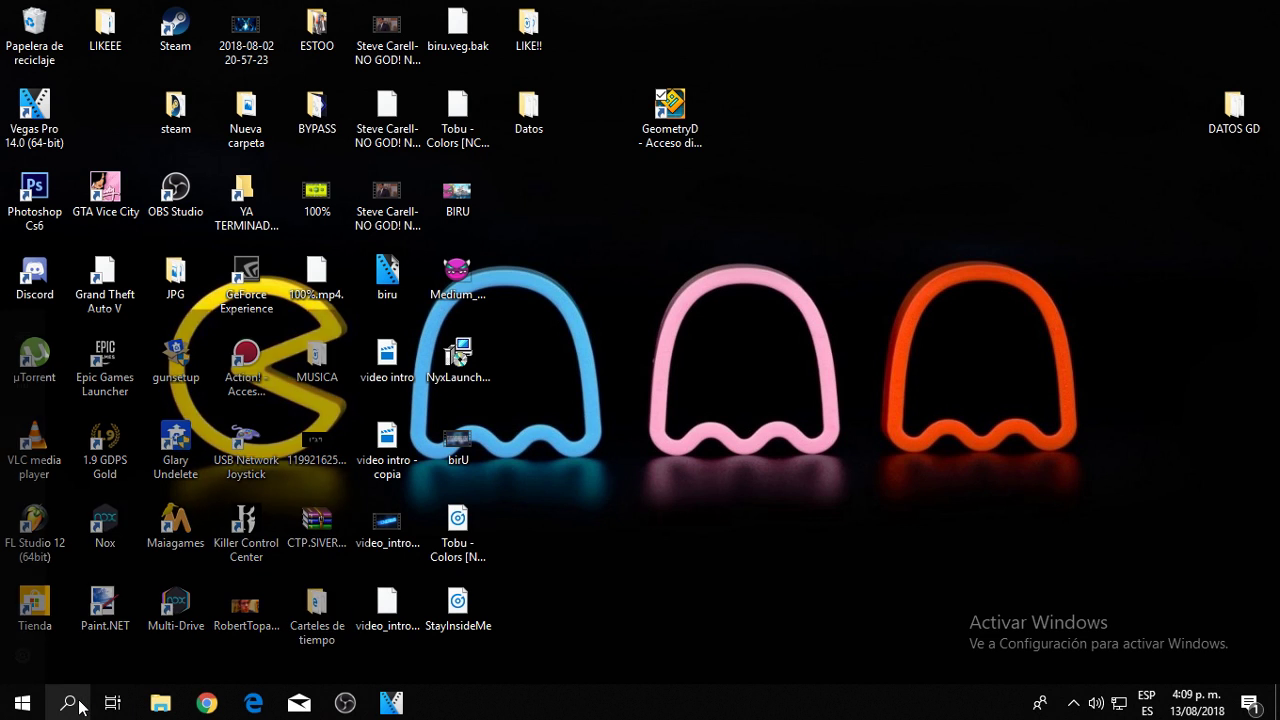
Search Windows for "eje" and use Ejecutar to open the AppData\Roaming folder.
left_click(68, 703)
type("eje")
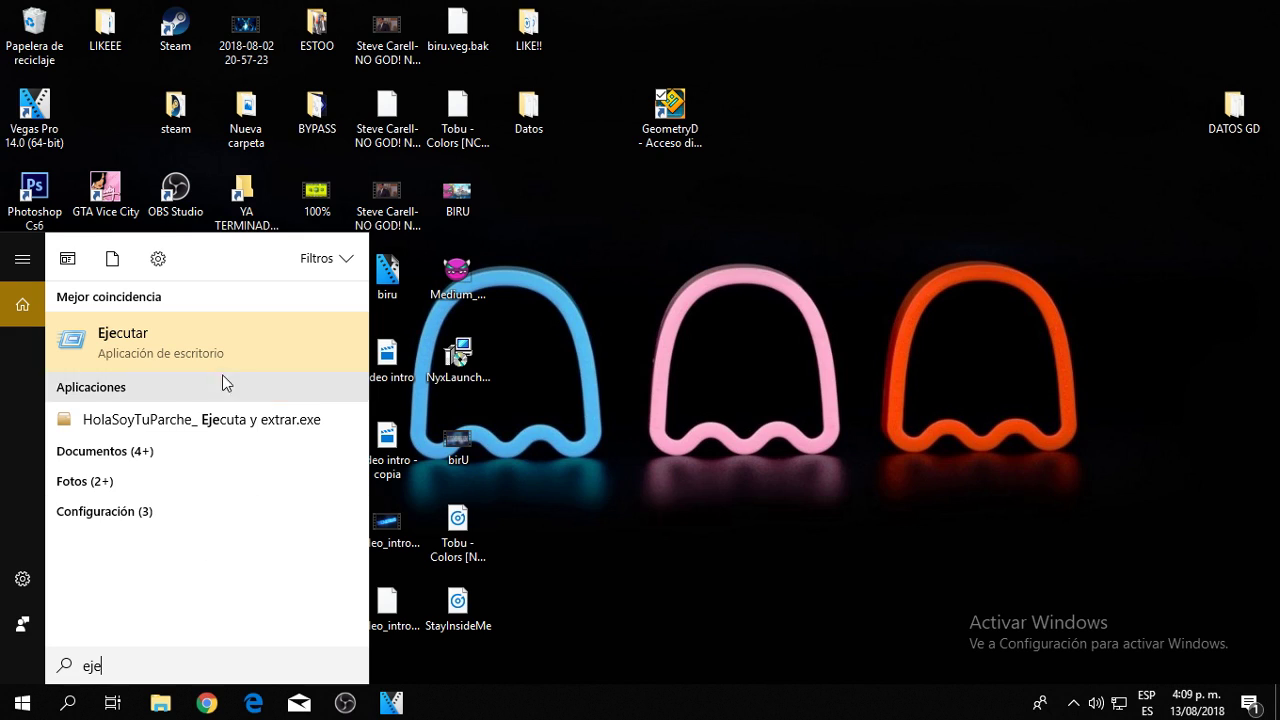
left_click(221, 343)
left_click(135, 643)
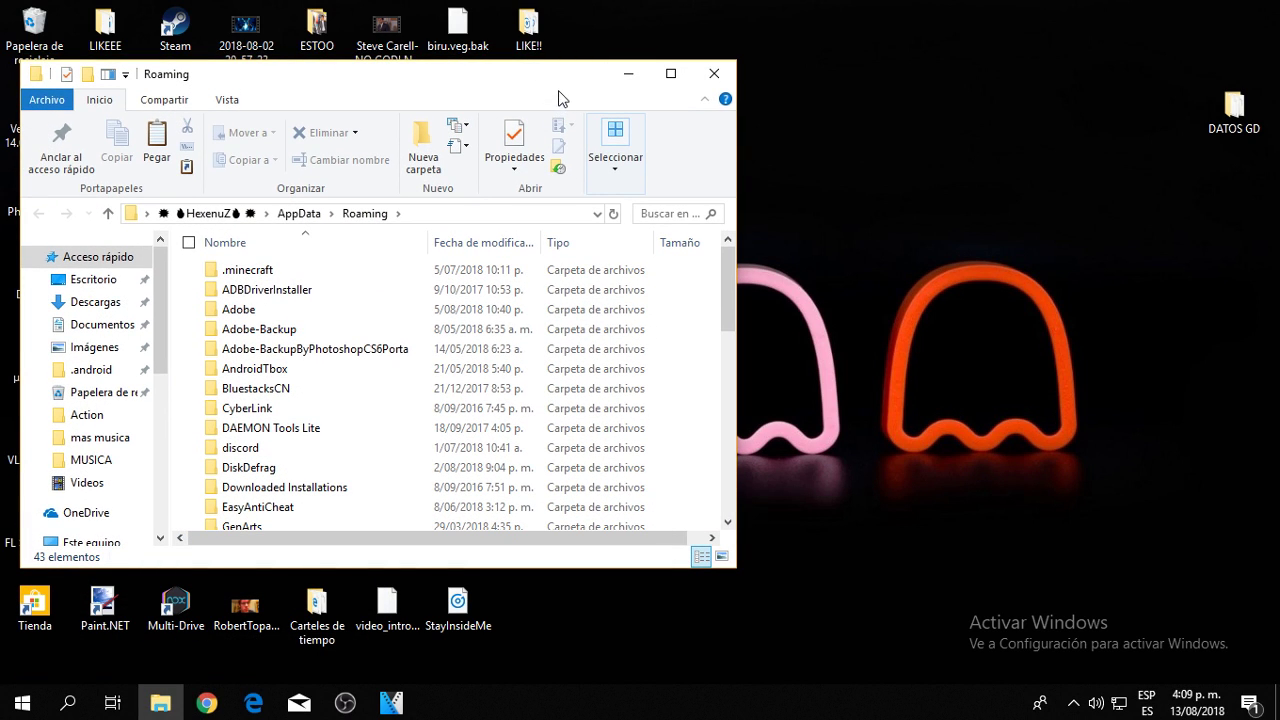
Go up from Roaming to AppData and open the GeometryDash folder inside Local.
left_click_drag(545, 84, 687, 67)
left_click(440, 196)
double_click(373, 293)
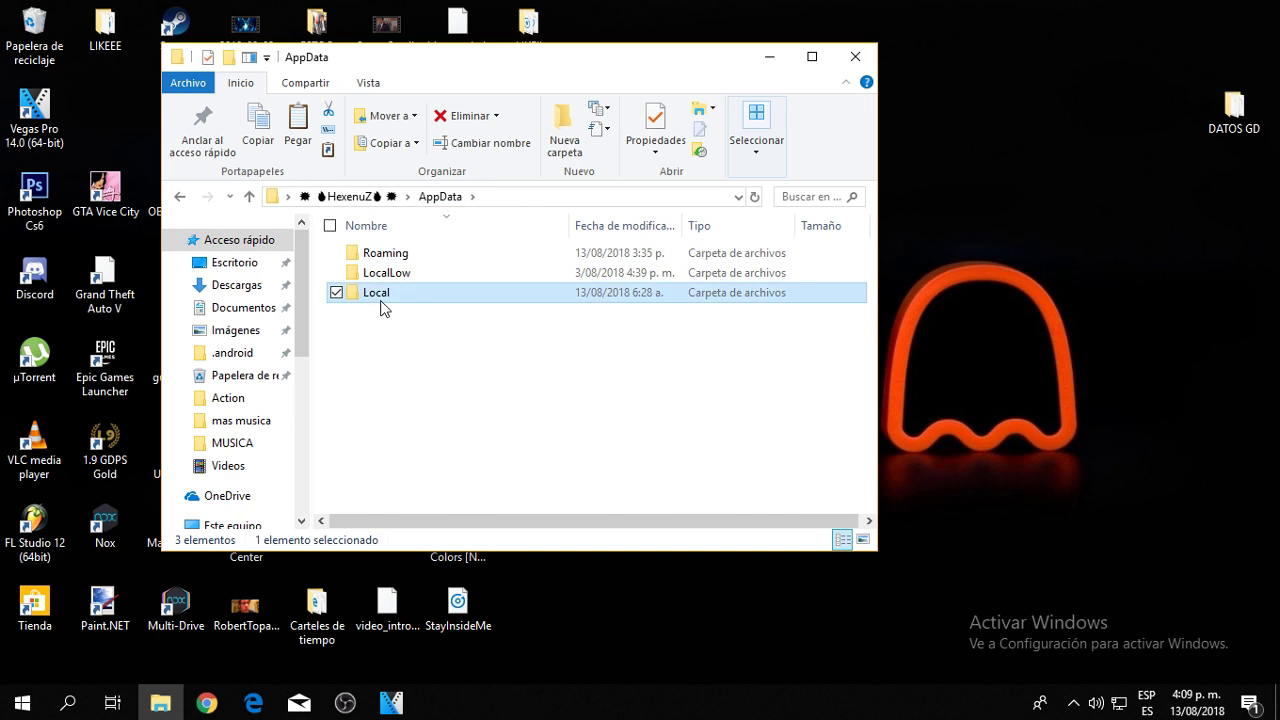
scroll(500, 425, "down", 3)
scroll(492, 428, "down", 1)
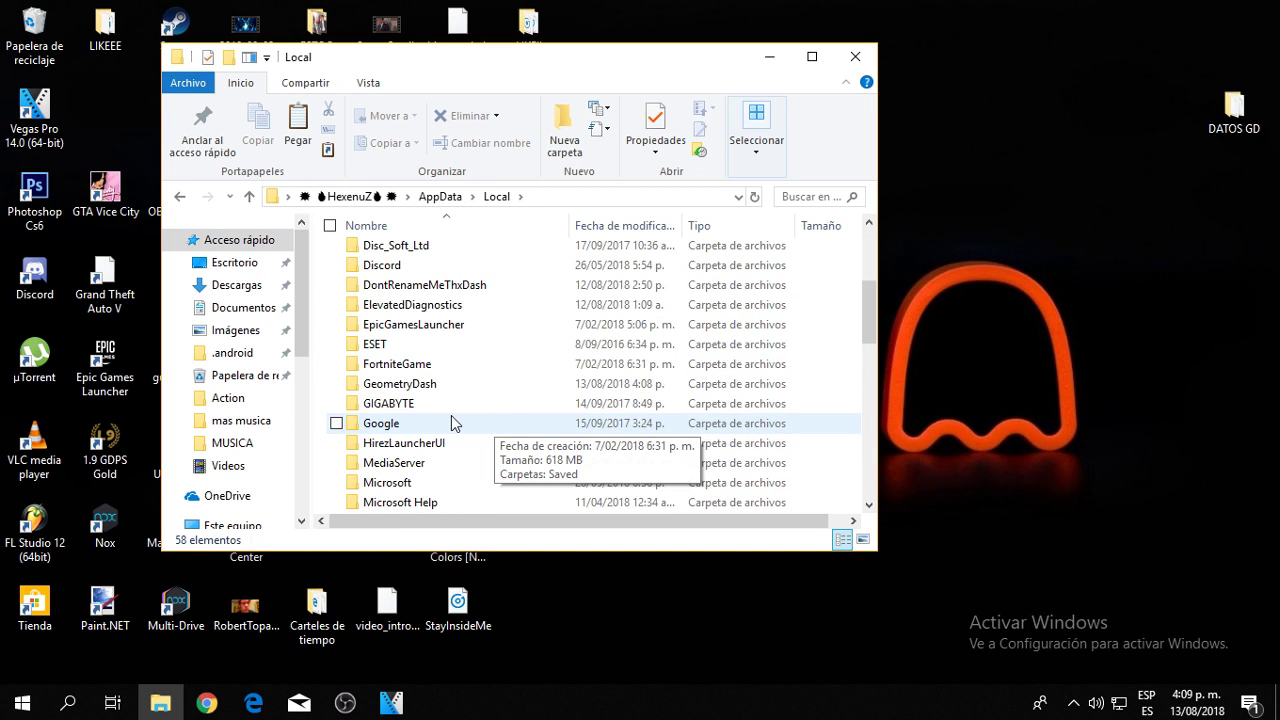
left_click(440, 384)
double_click(440, 384)
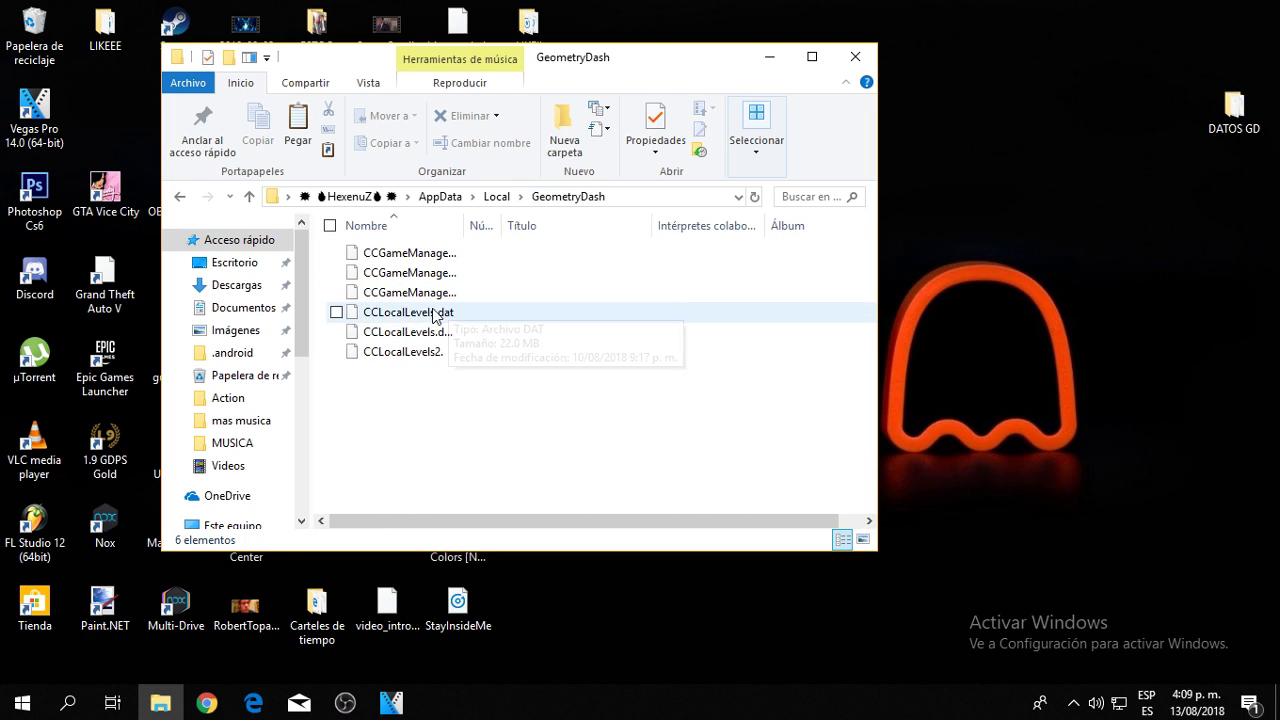
Delete only the three CCLocalLevels files from the GeometryDash folder.
left_click_drag(393, 399, 500, 416)
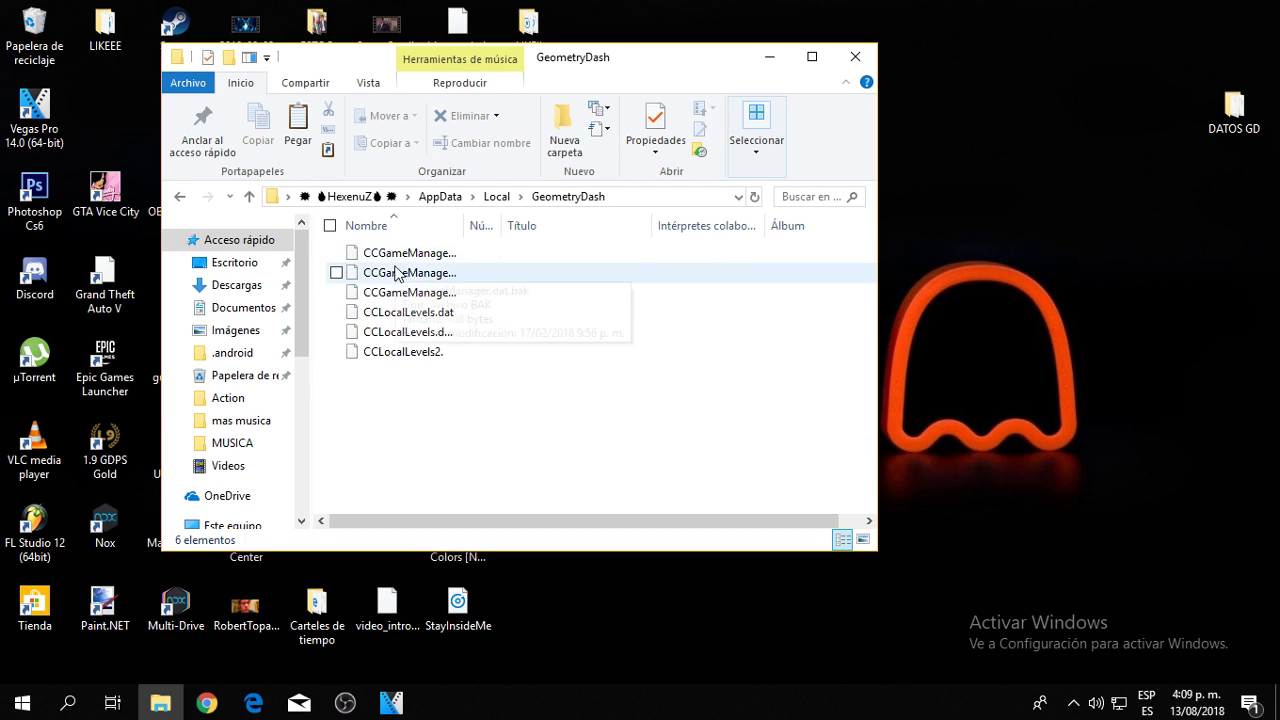
left_click(335, 314)
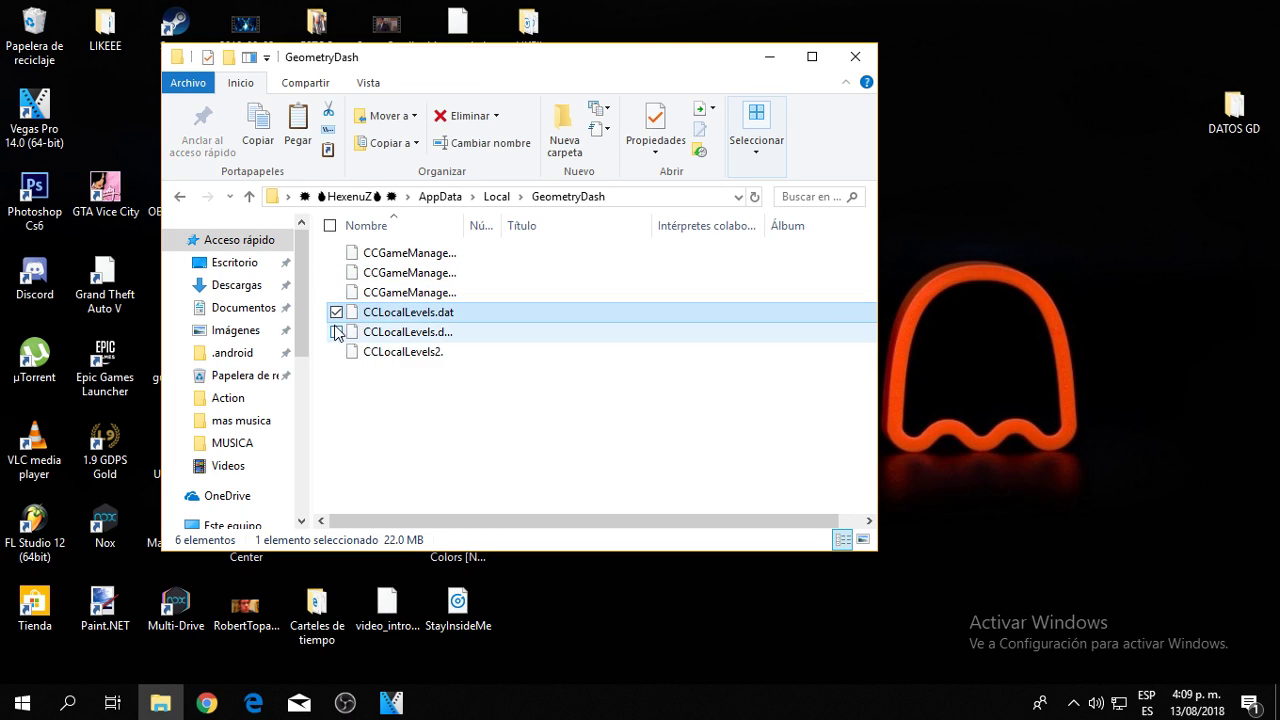
left_click(336, 332)
left_click(336, 352)
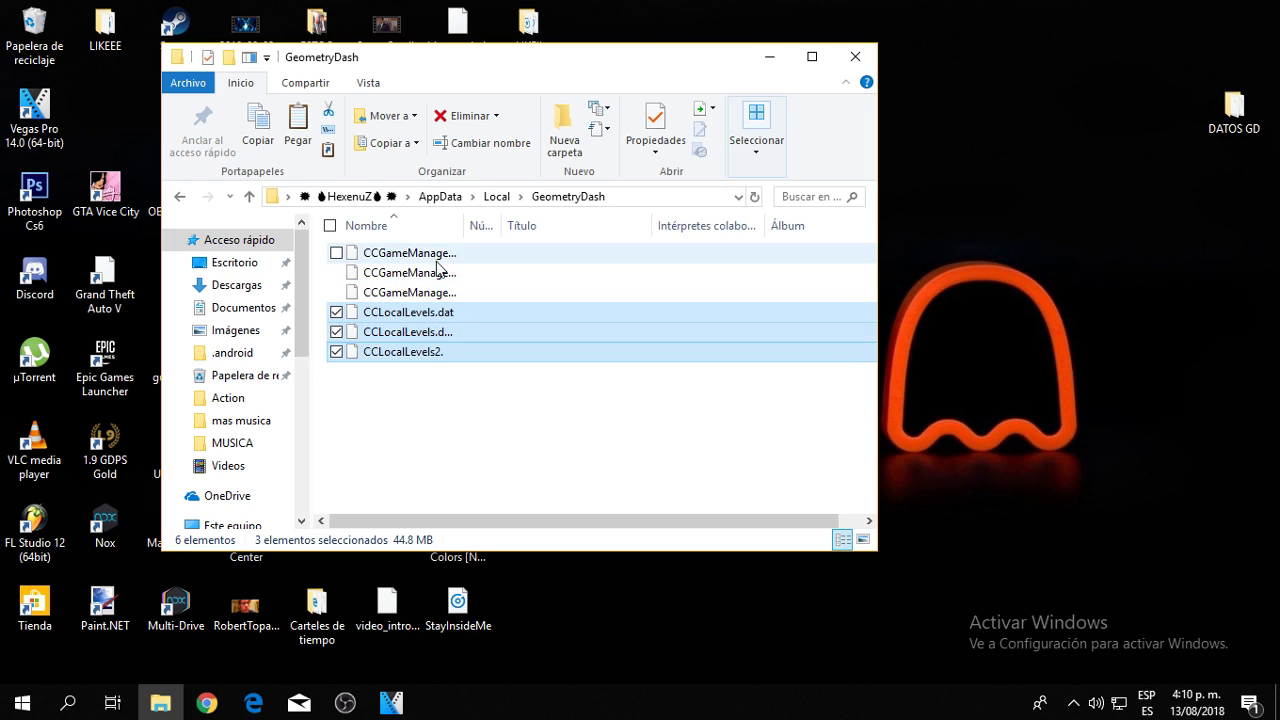
right_click(418, 365)
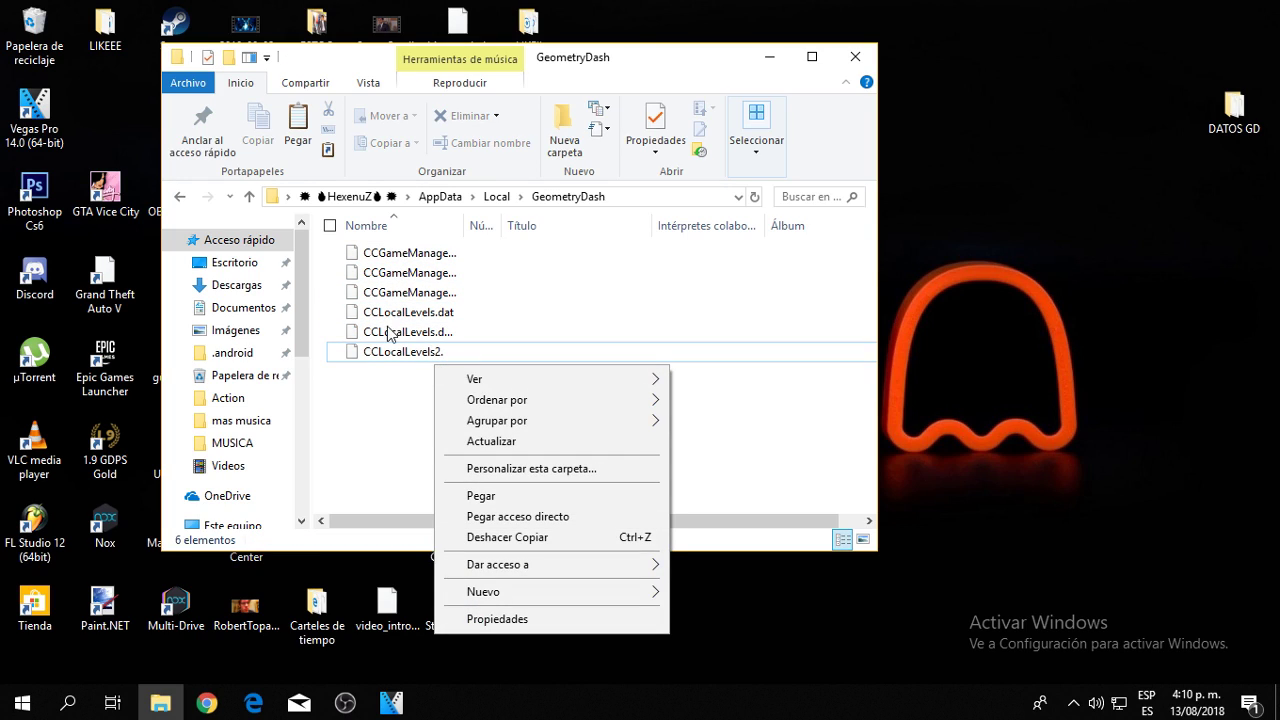
left_click_drag(376, 382, 412, 310)
right_click(412, 312)
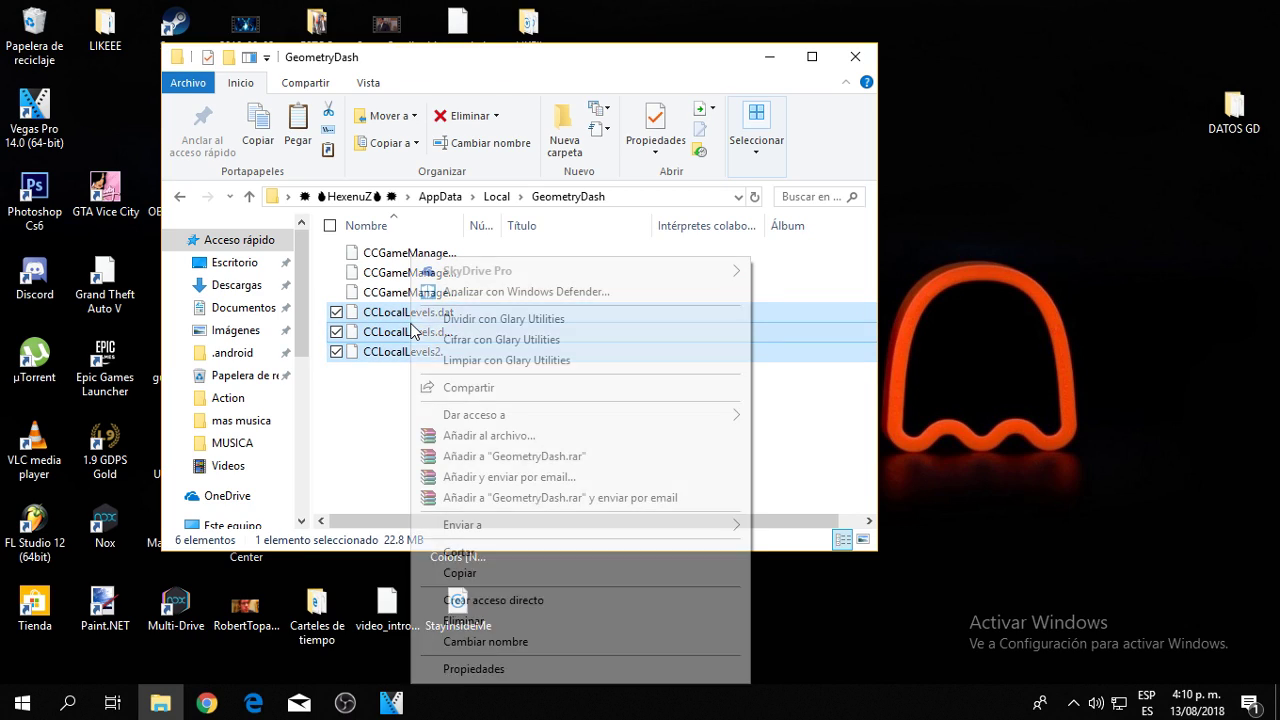
left_click(463, 620)
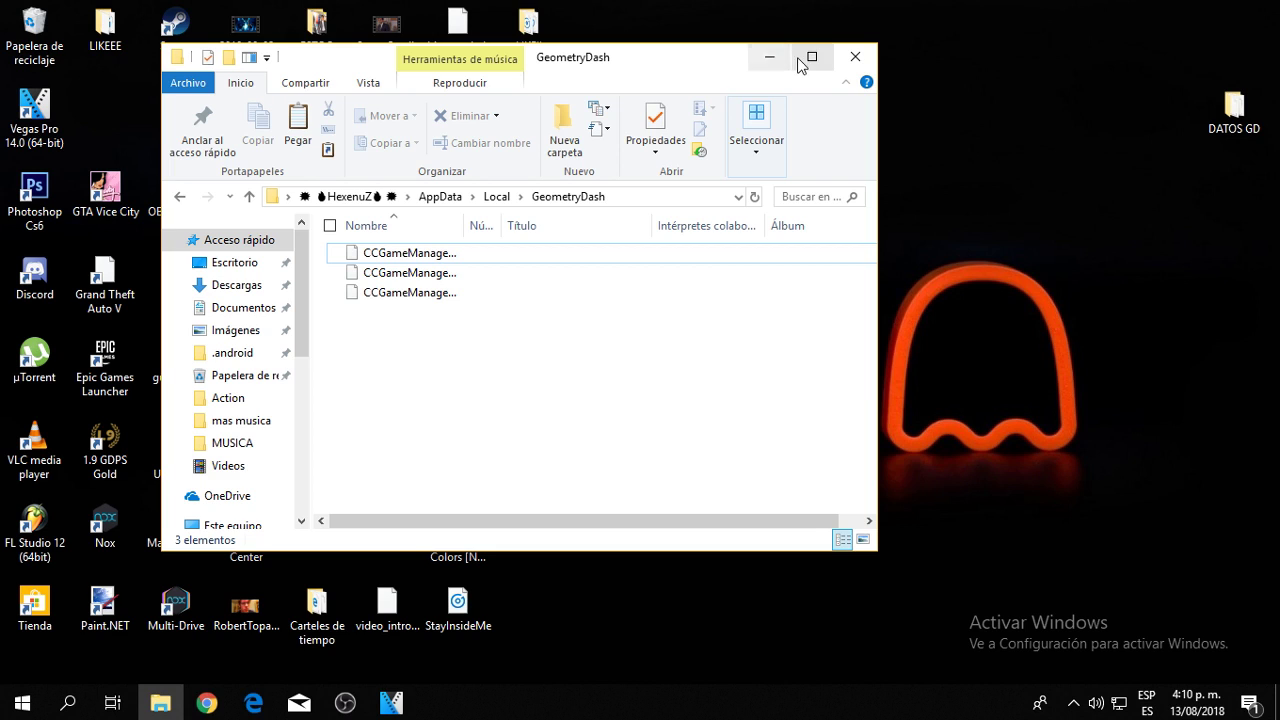
Close the GeometryDash folder and launch Geometry Dash from its desktop shortcut.
left_click(855, 27)
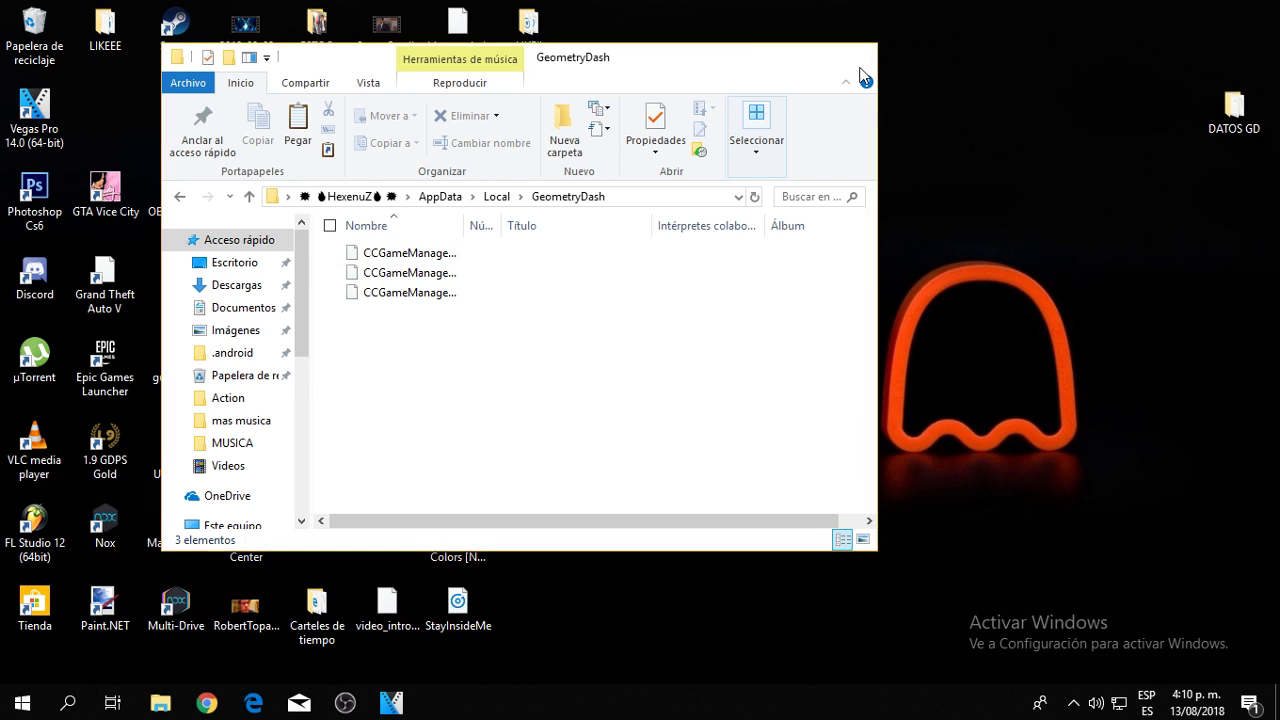
left_click(859, 66)
double_click(690, 109)
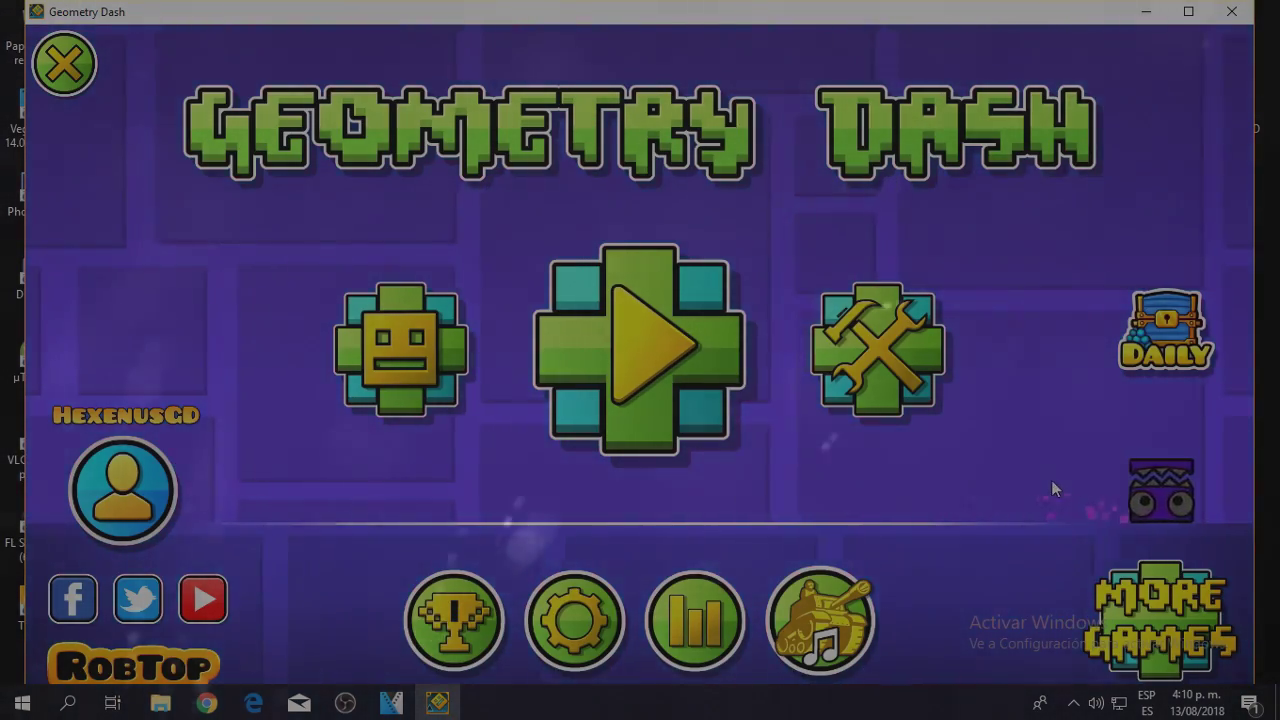
Check the character icons and the account profile statistics in Geometry Dash, then quit the game.
left_click(397, 377)
key("Escape")
left_click(151, 512)
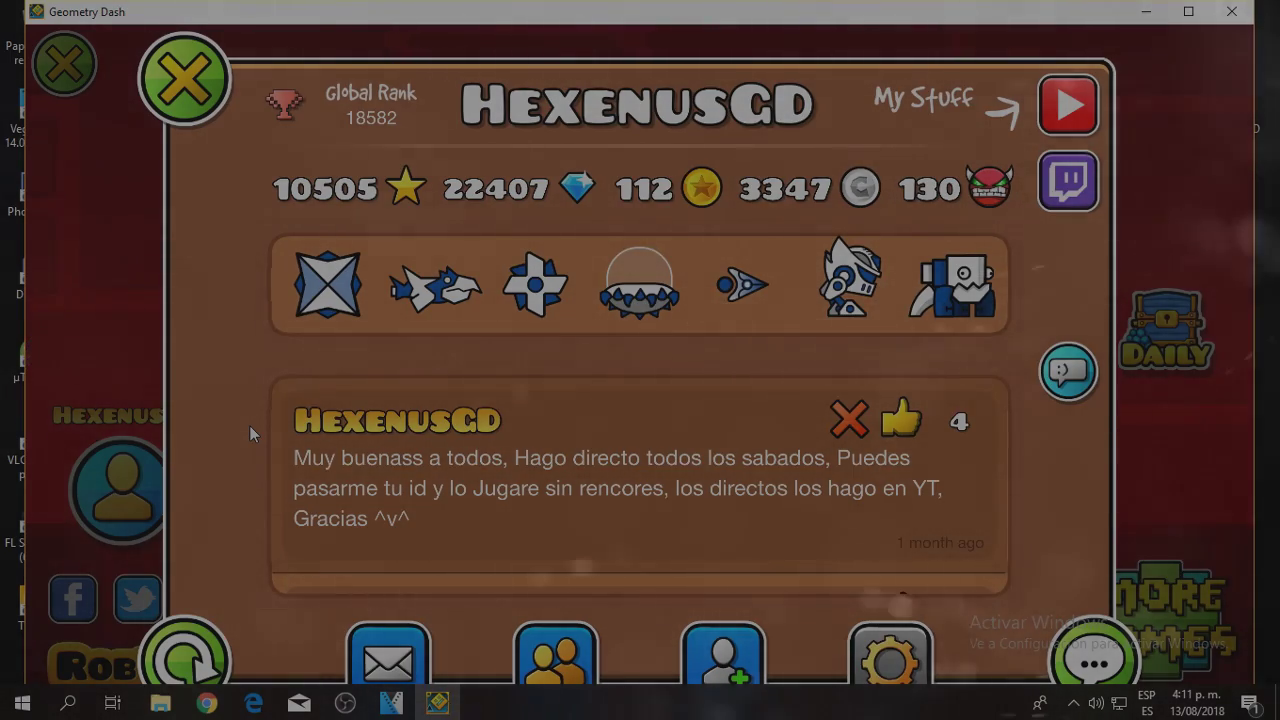
key("Escape")
left_click(172, 446)
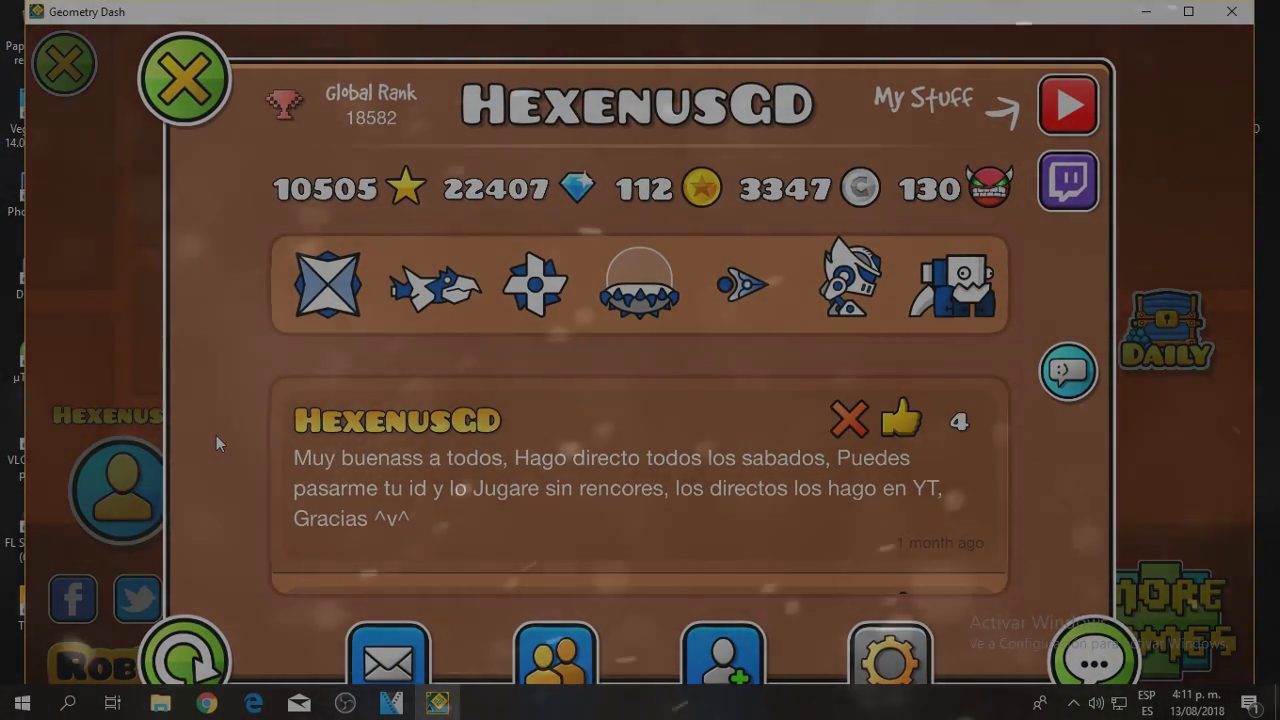
key("Escape")
key("Escape")
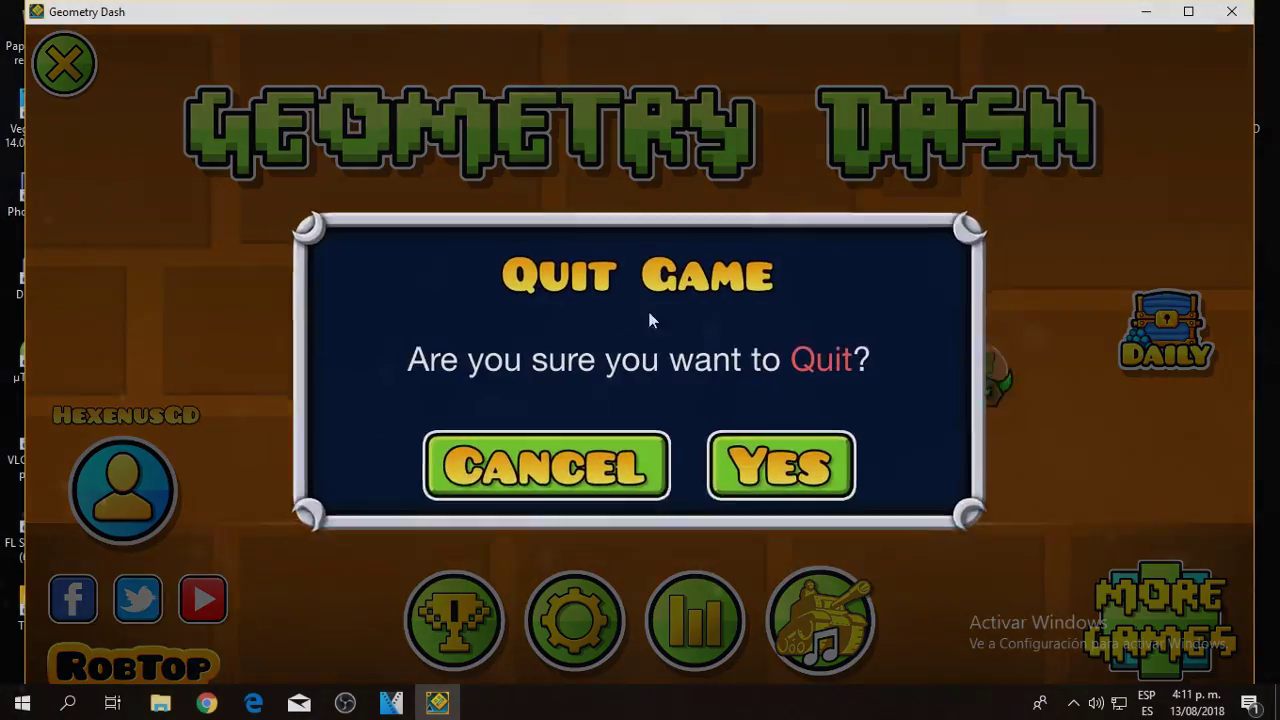
key("Return")
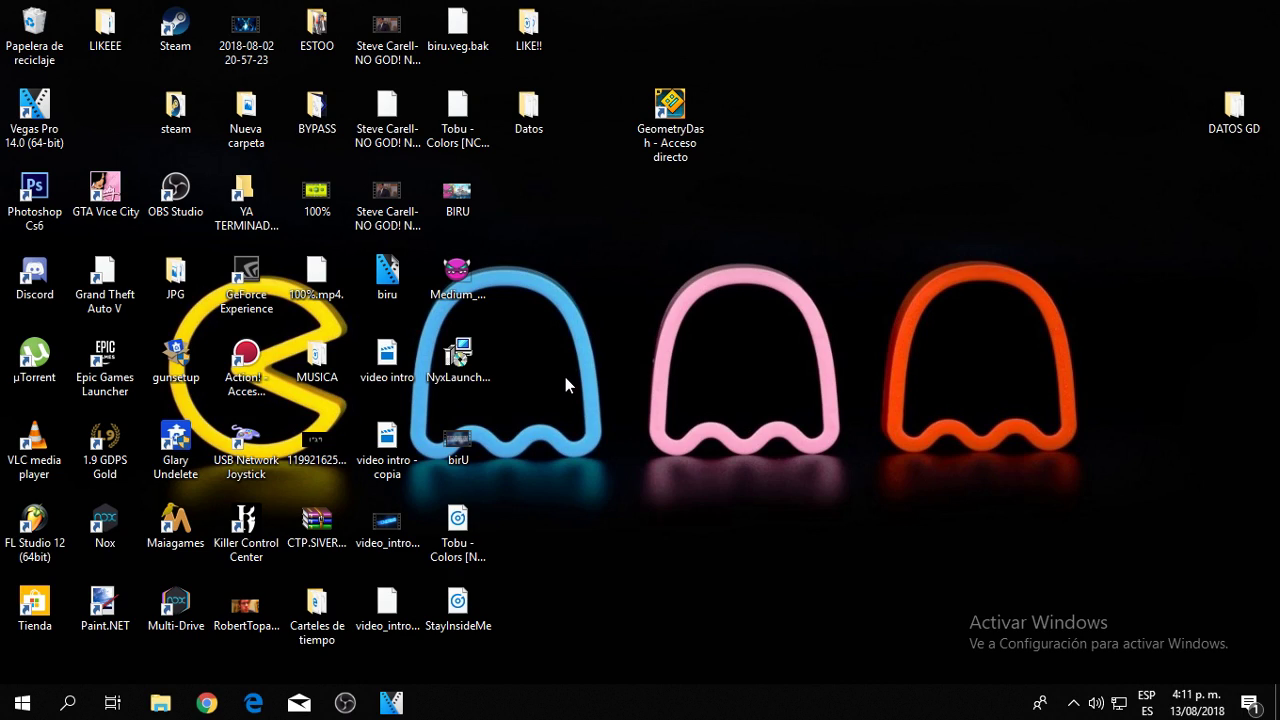
Relaunch Geometry Dash, check the My Levels list of created levels, and quit the game.
double_click(697, 101)
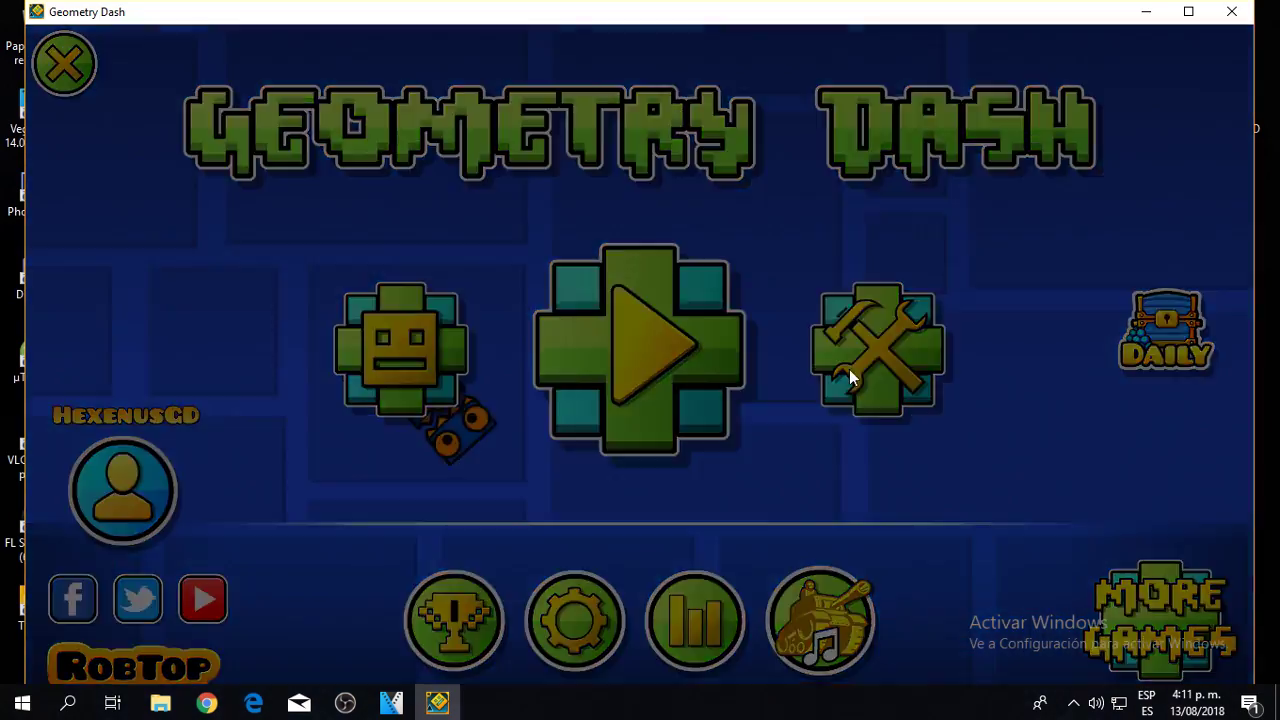
left_click(863, 376)
left_click(406, 147)
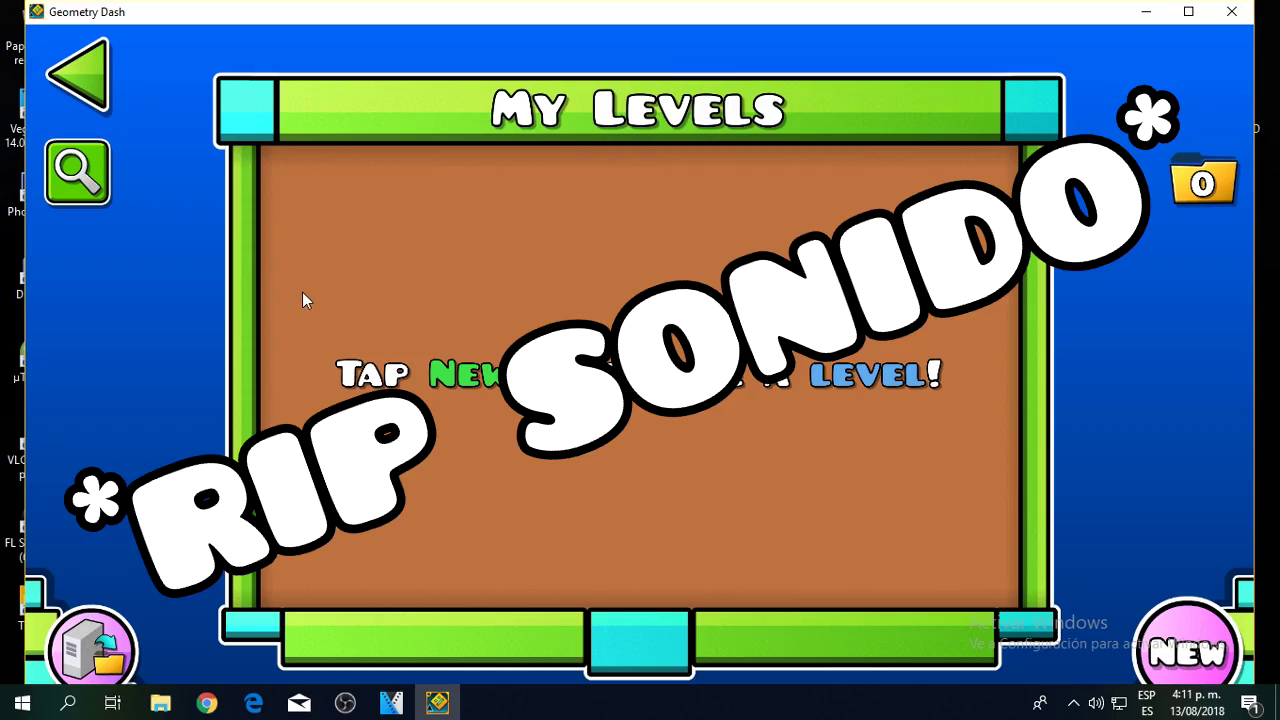
key("Escape")
key("Escape")
key("Escape")
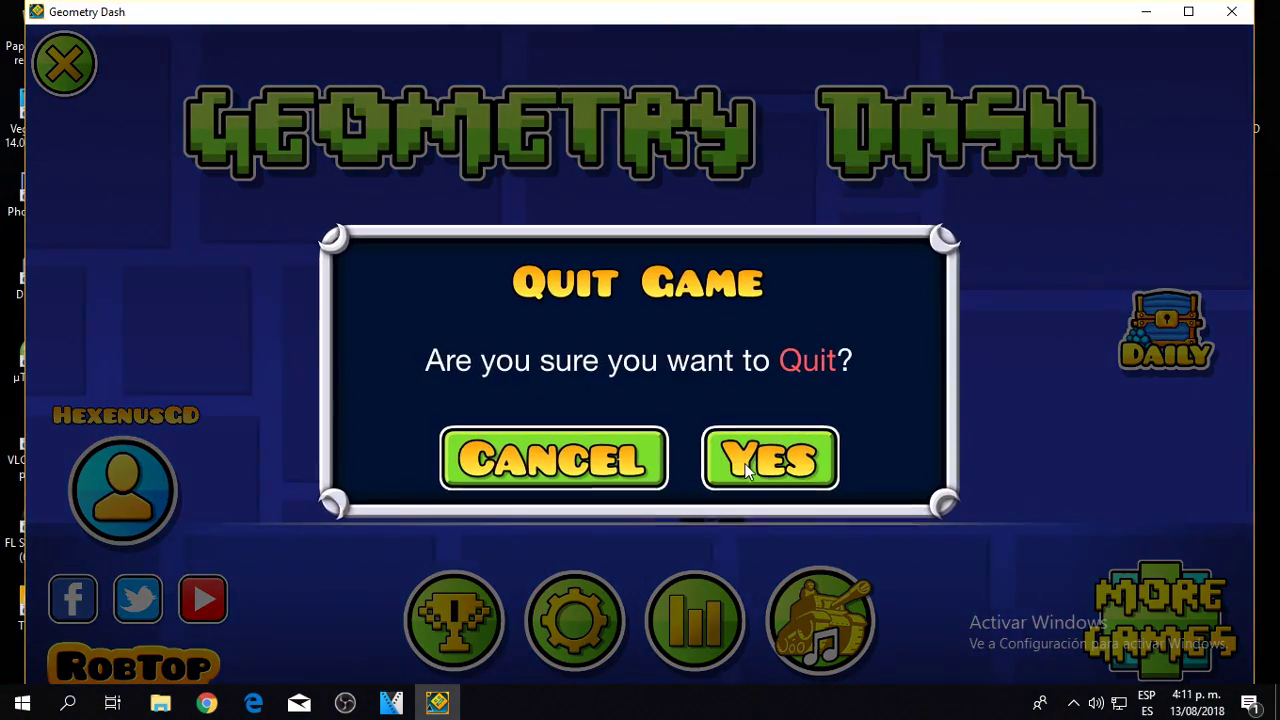
left_click(745, 472)
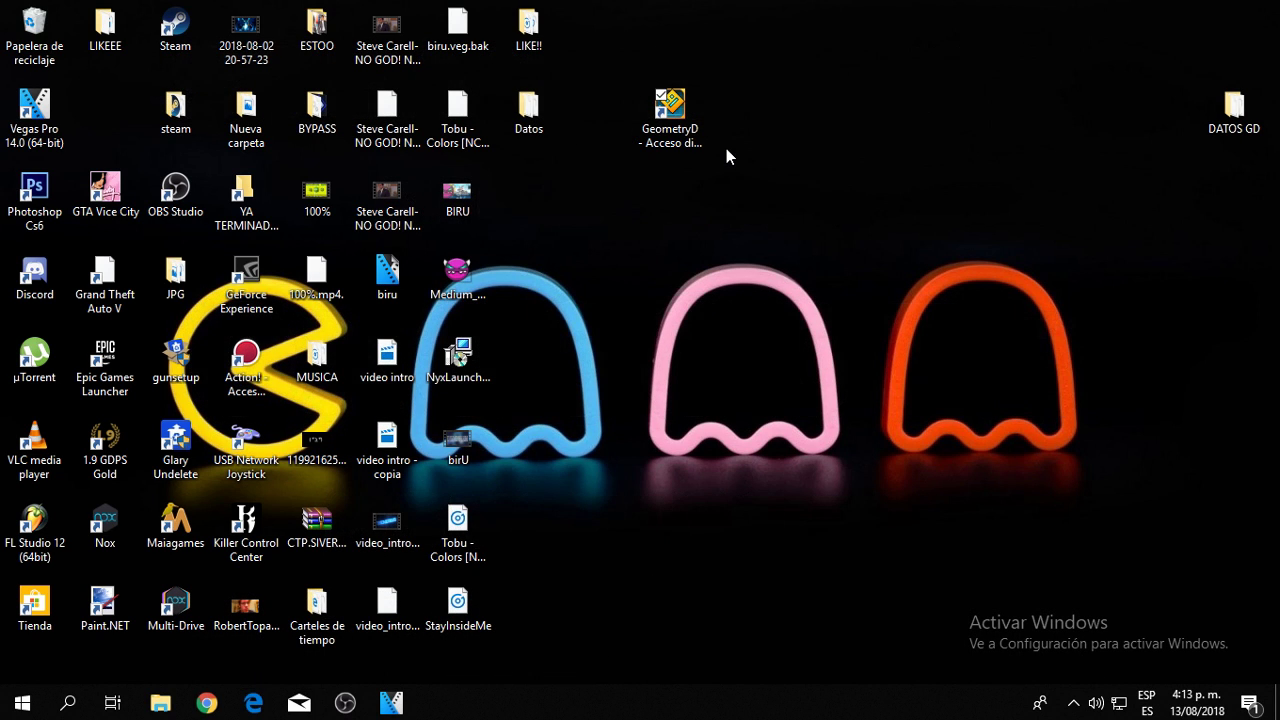
right_click(845, 195)
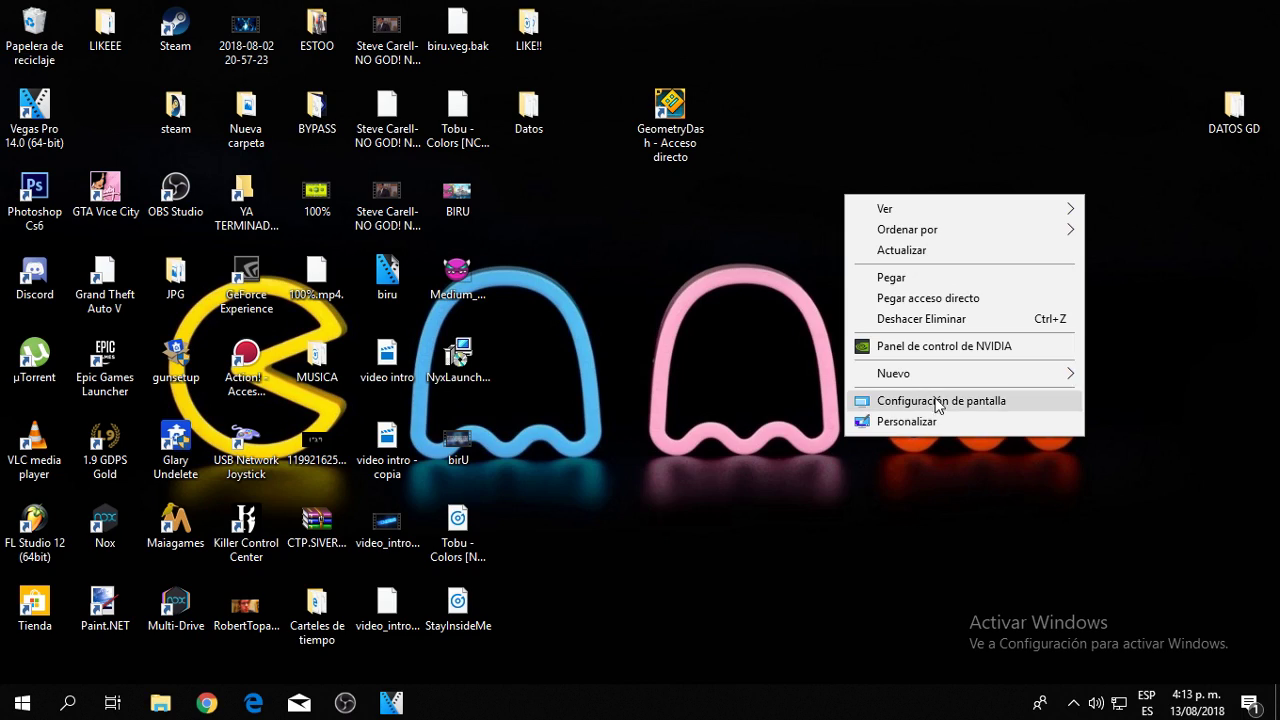
left_click(781, 385)
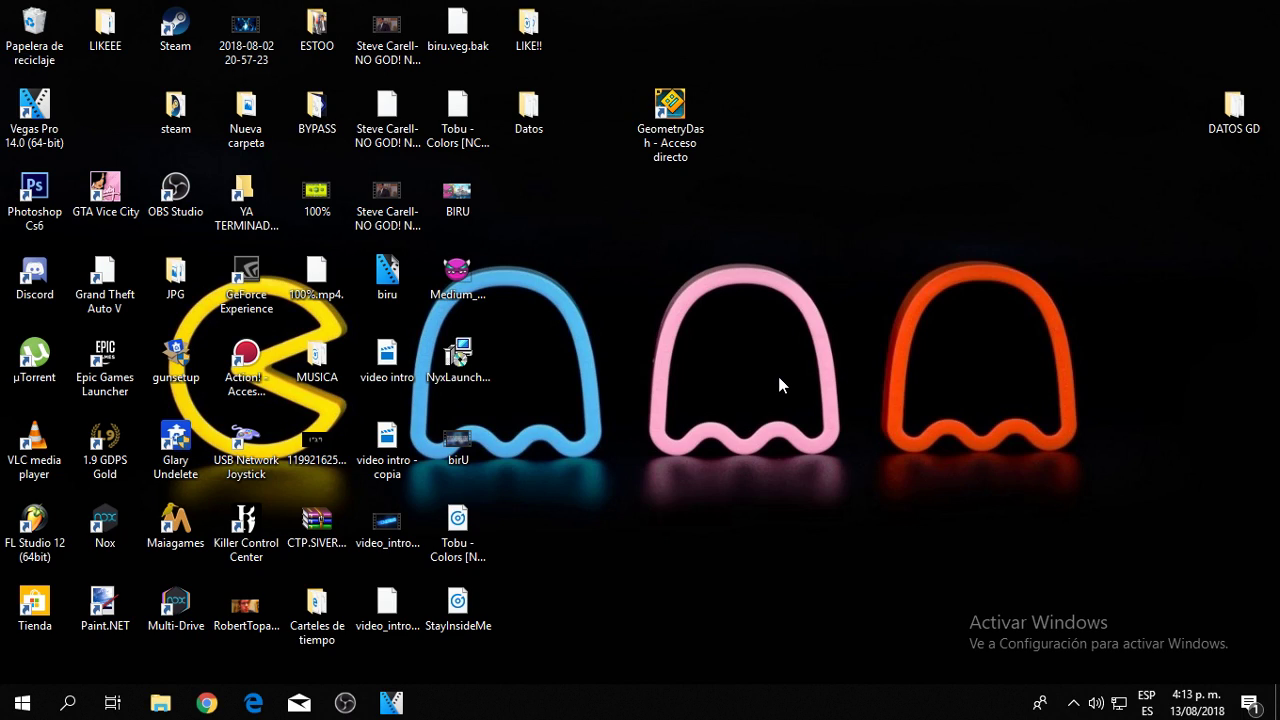